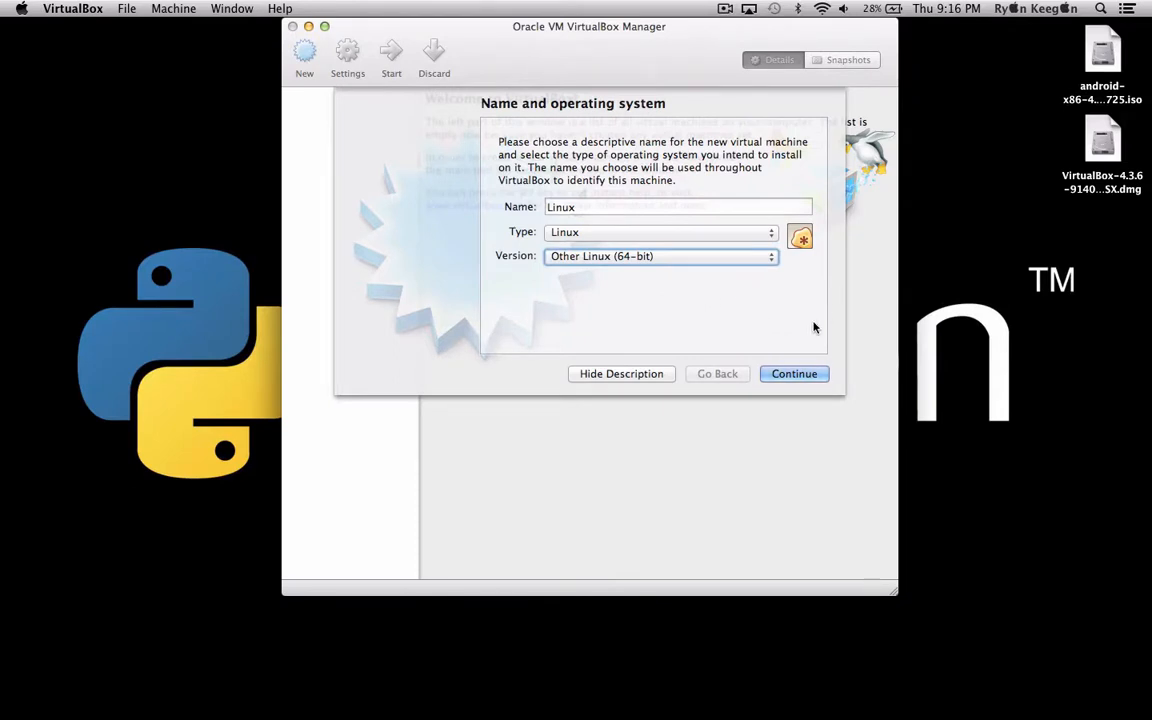
Look over the available Linux versions, keep Other Linux (64-bit) and proceed to the memory size
click(739, 256)
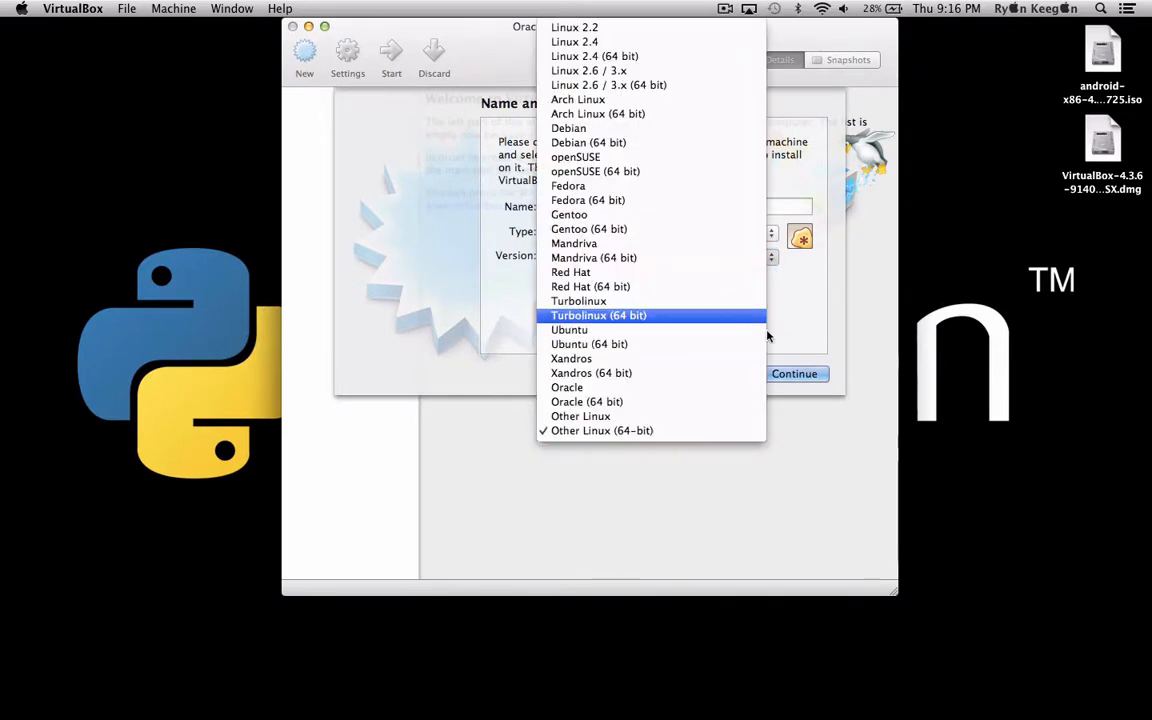
click(828, 280)
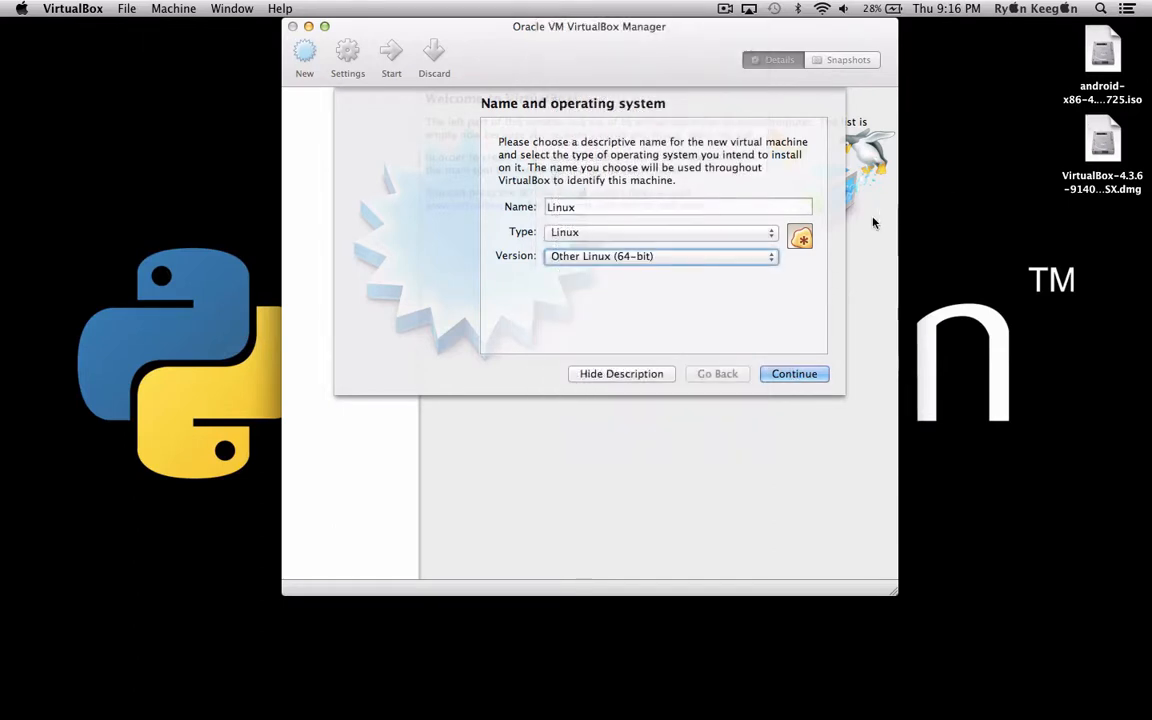
click(763, 255)
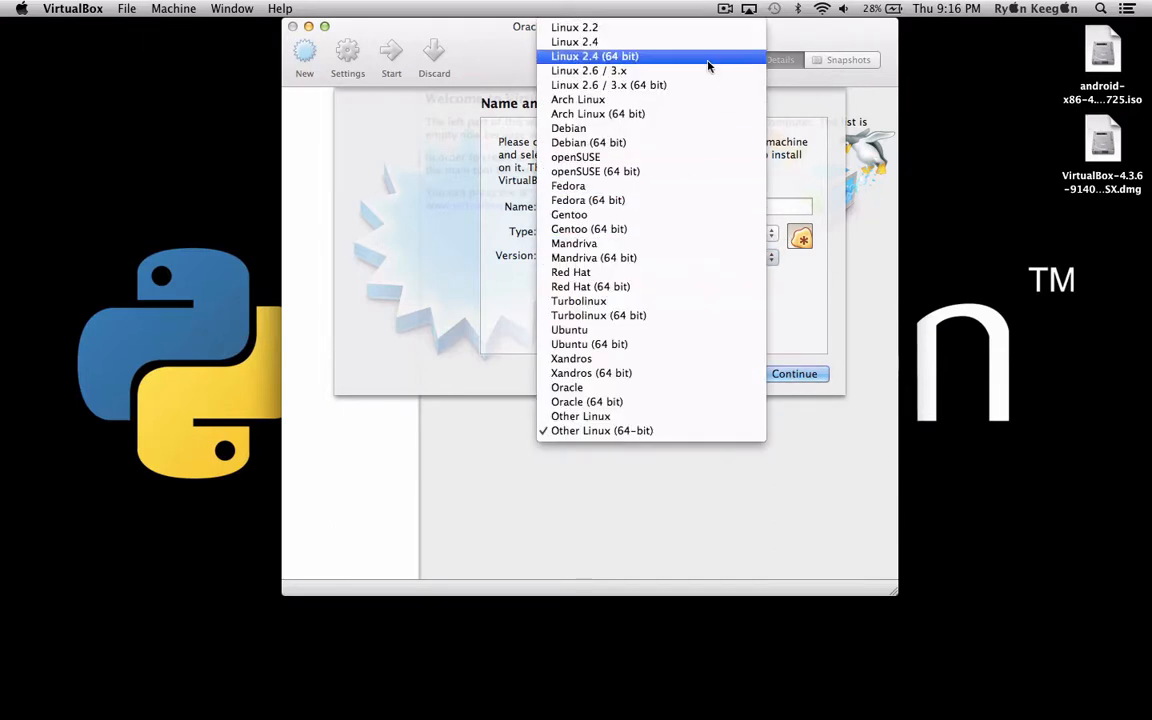
click(792, 320)
click(786, 375)
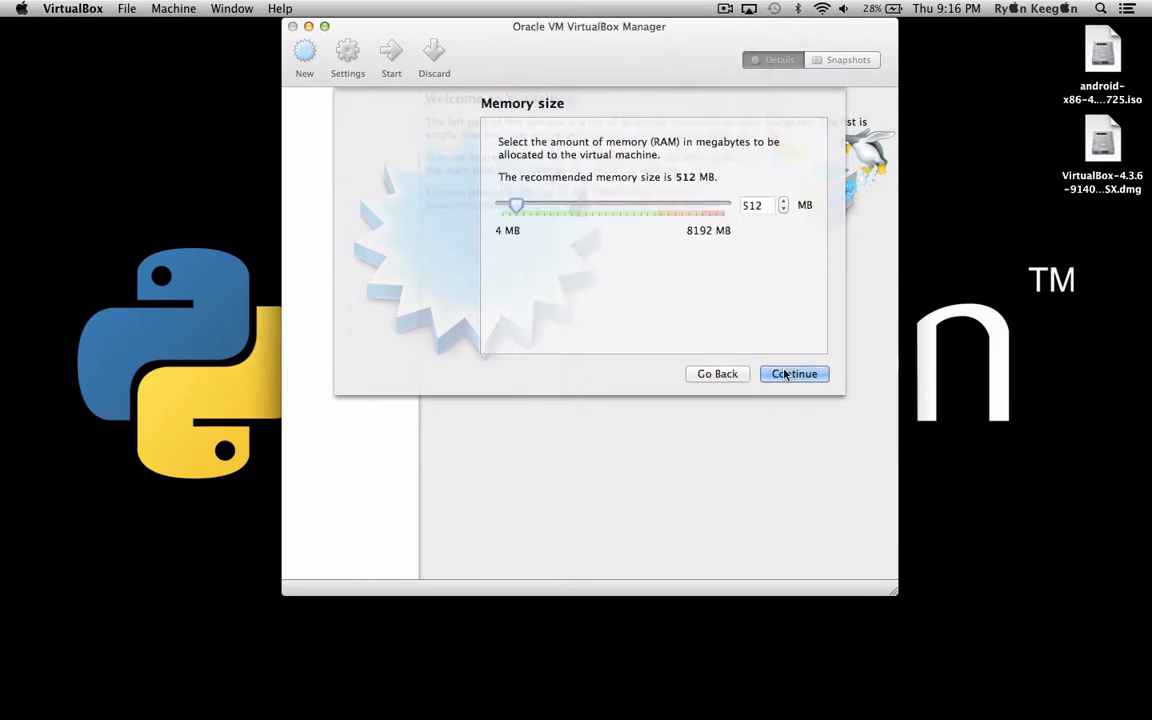
Set the virtual machine's memory to 1024 MB and proceed to the hard drive setup
click(760, 206)
text(1)
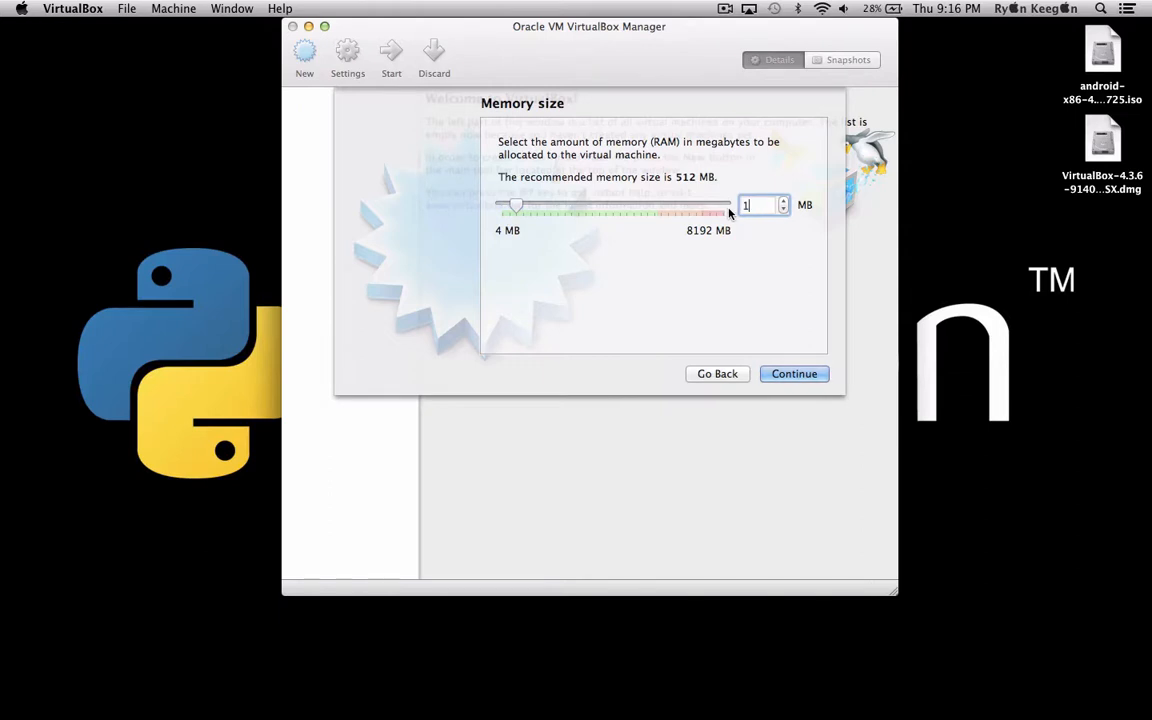
text(024)
click(776, 376)
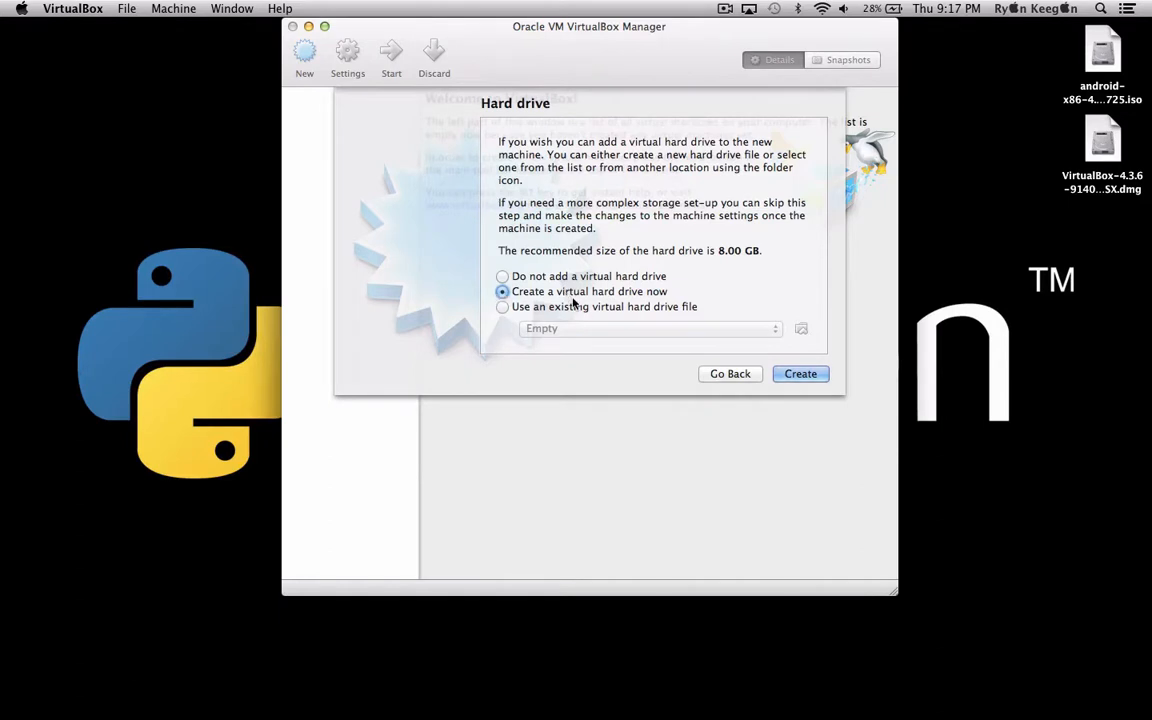
Start a new virtual hard drive of type VDI (VirtualBox Disk Image) and proceed to its file name and size
click(789, 373)
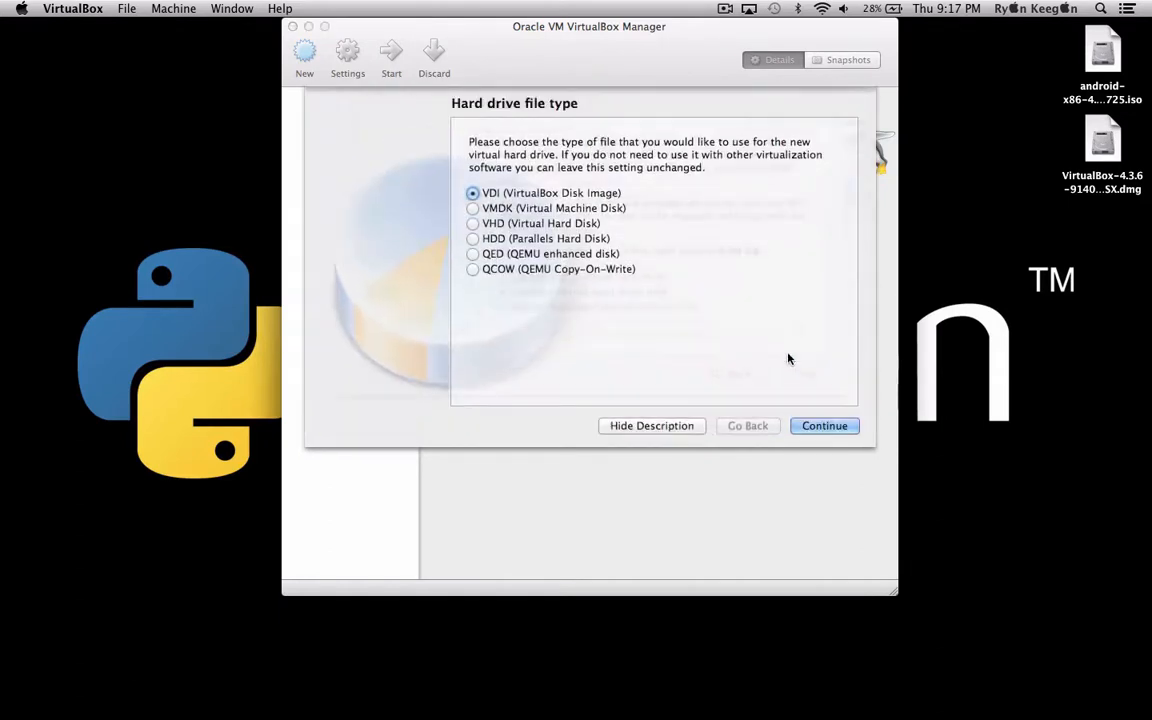
click(810, 422)
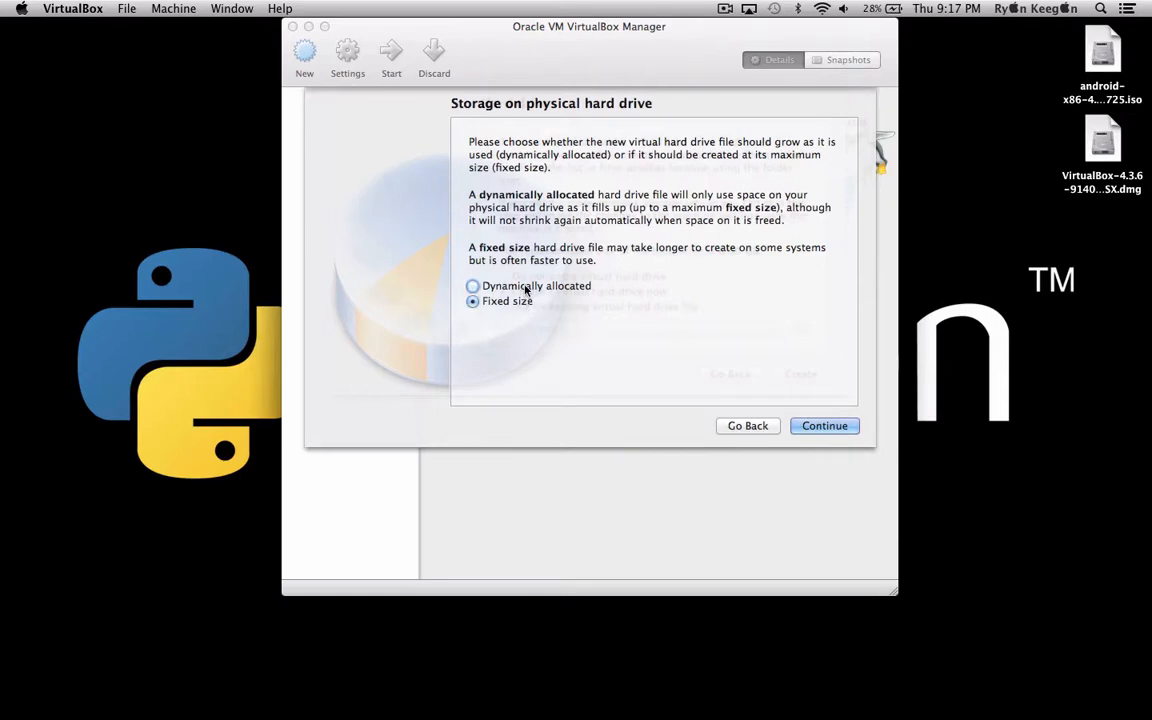
click(815, 422)
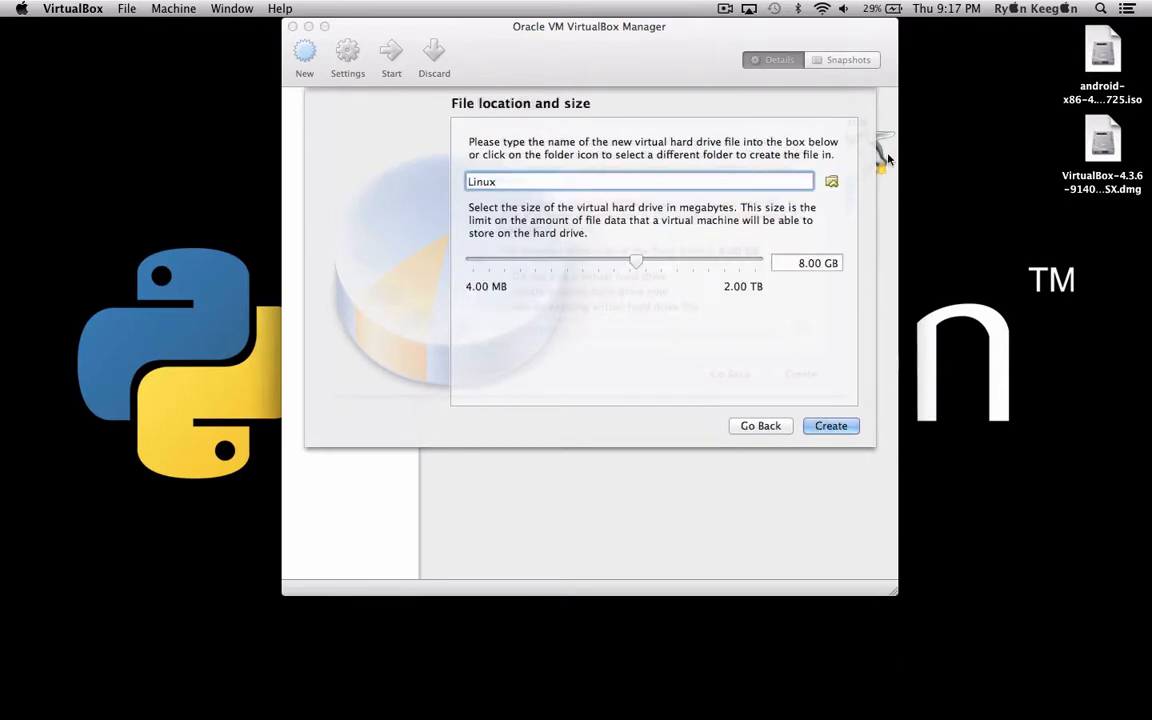
click(818, 265)
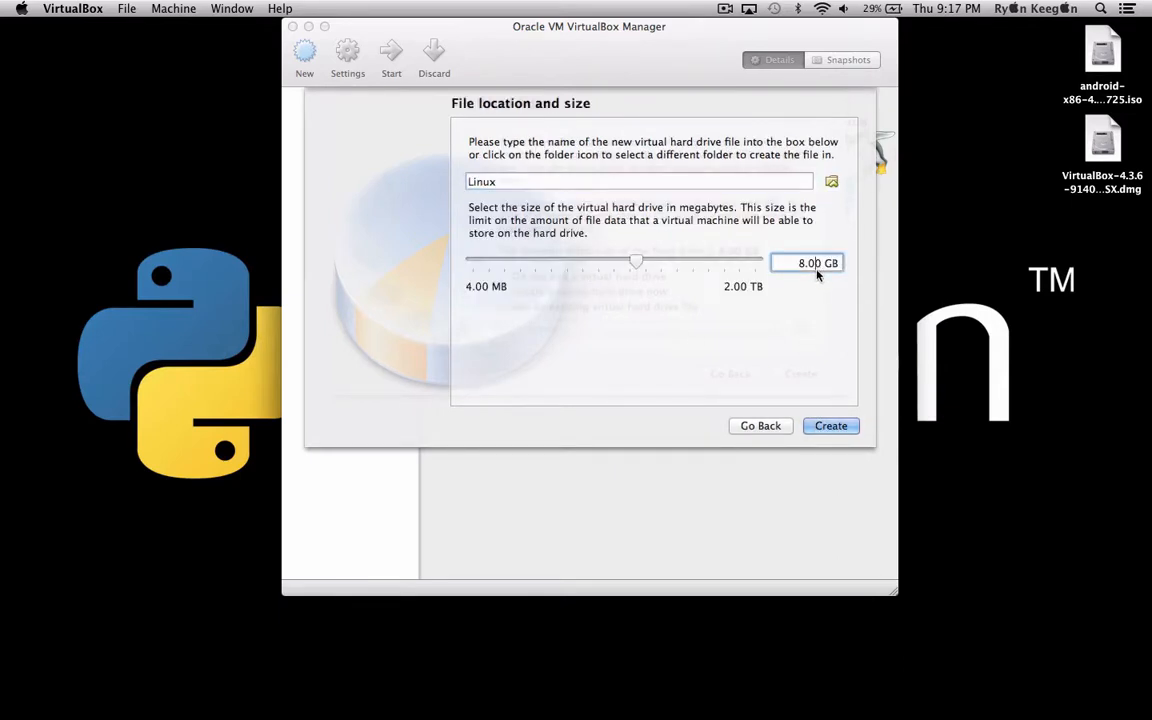
click(760, 184)
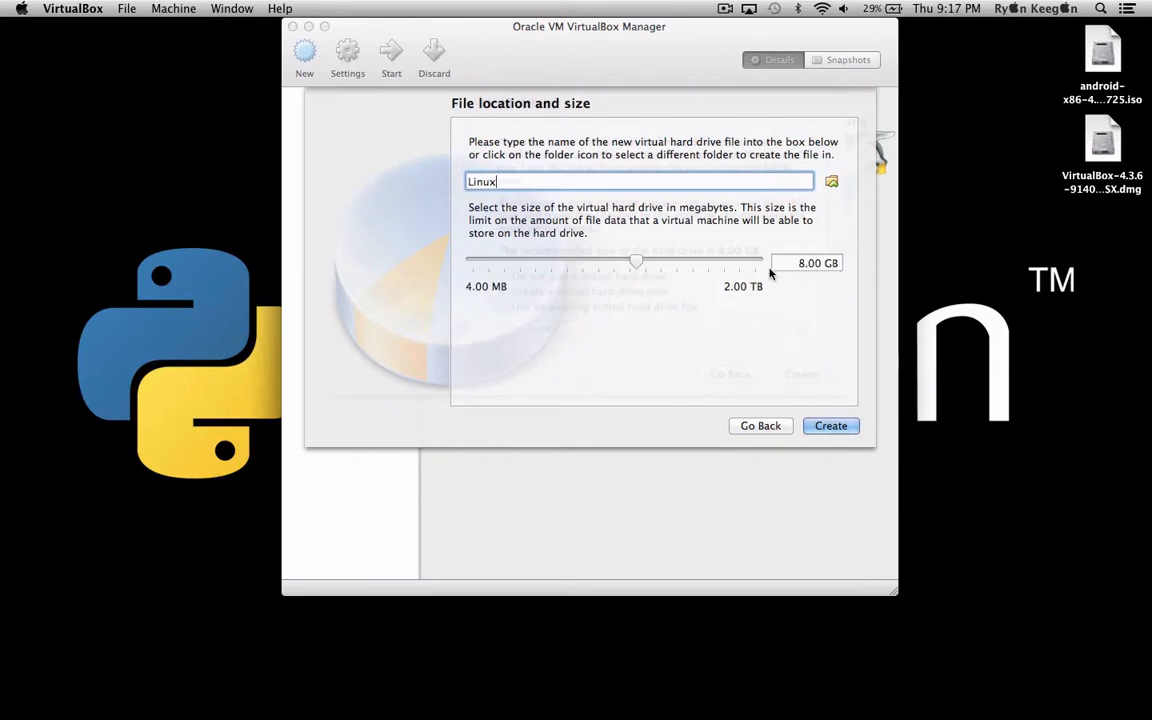
Make the virtual hard drive dynamically allocated and create it with the file name Linux and a size of 8.00 GB
click(760, 428)
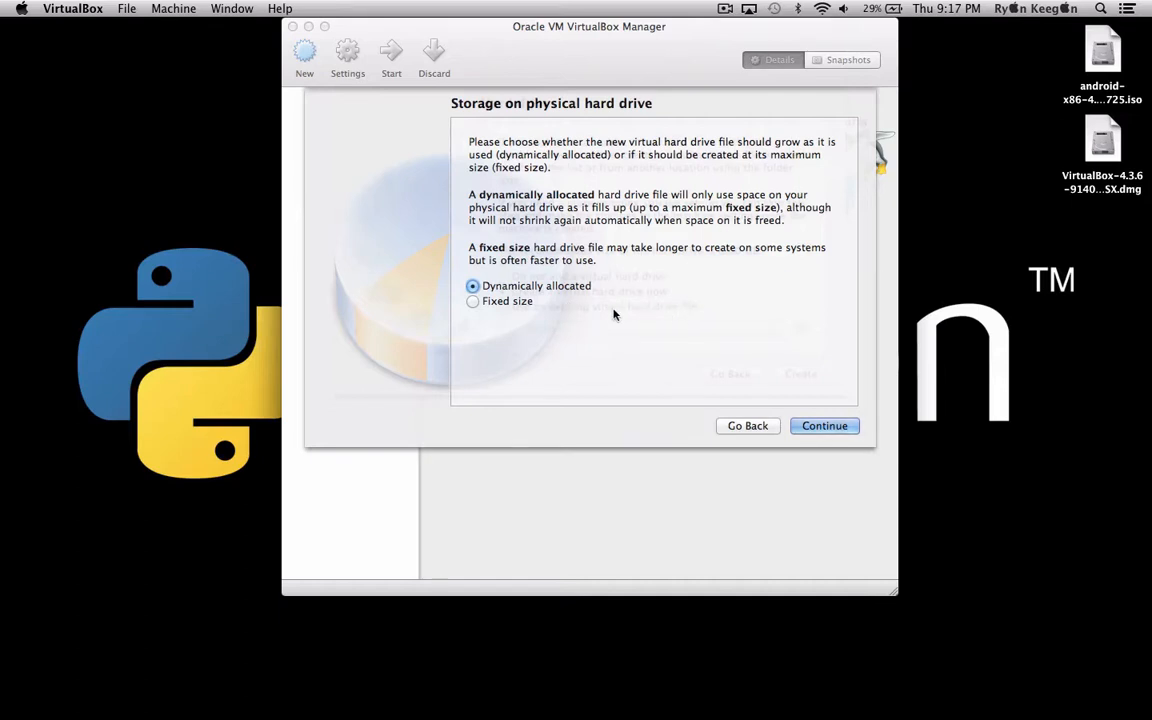
click(510, 301)
click(525, 286)
click(826, 427)
click(812, 263)
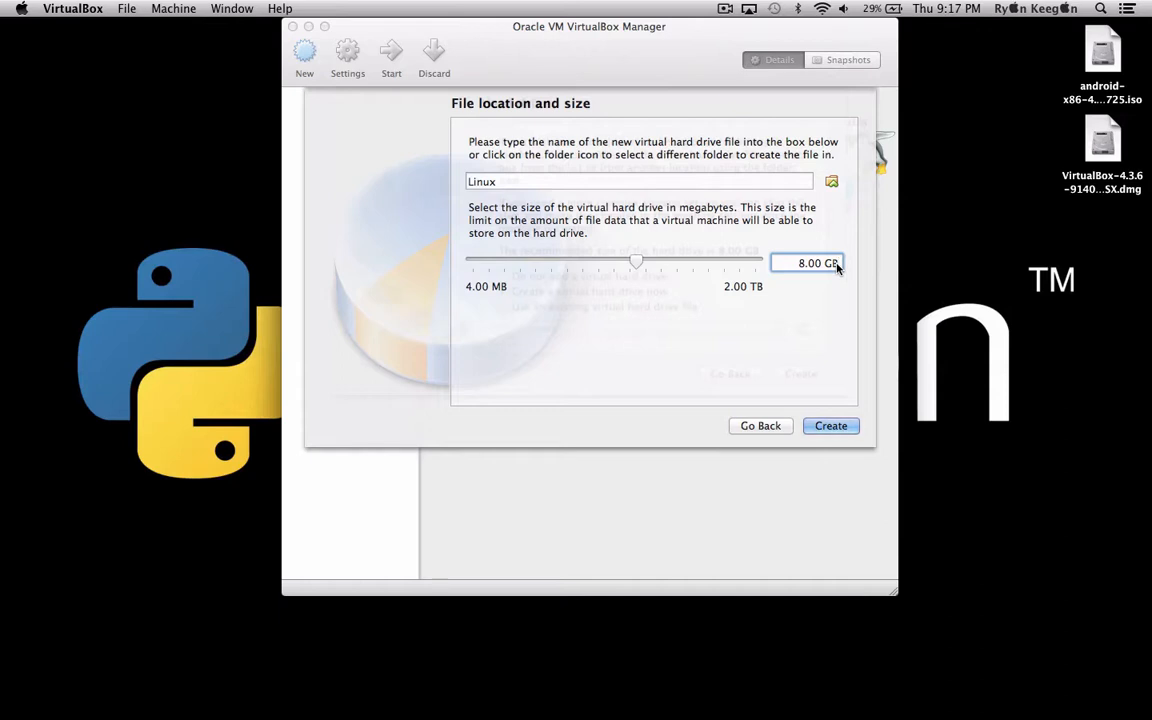
click(762, 427)
click(826, 426)
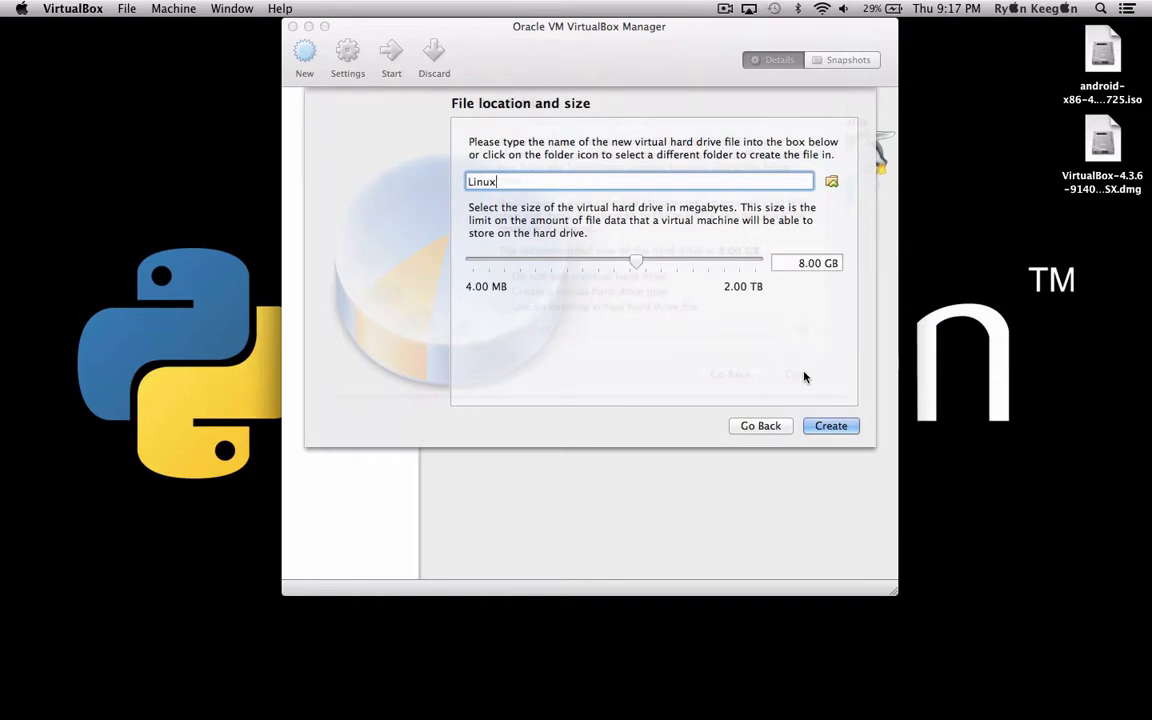
click(770, 427)
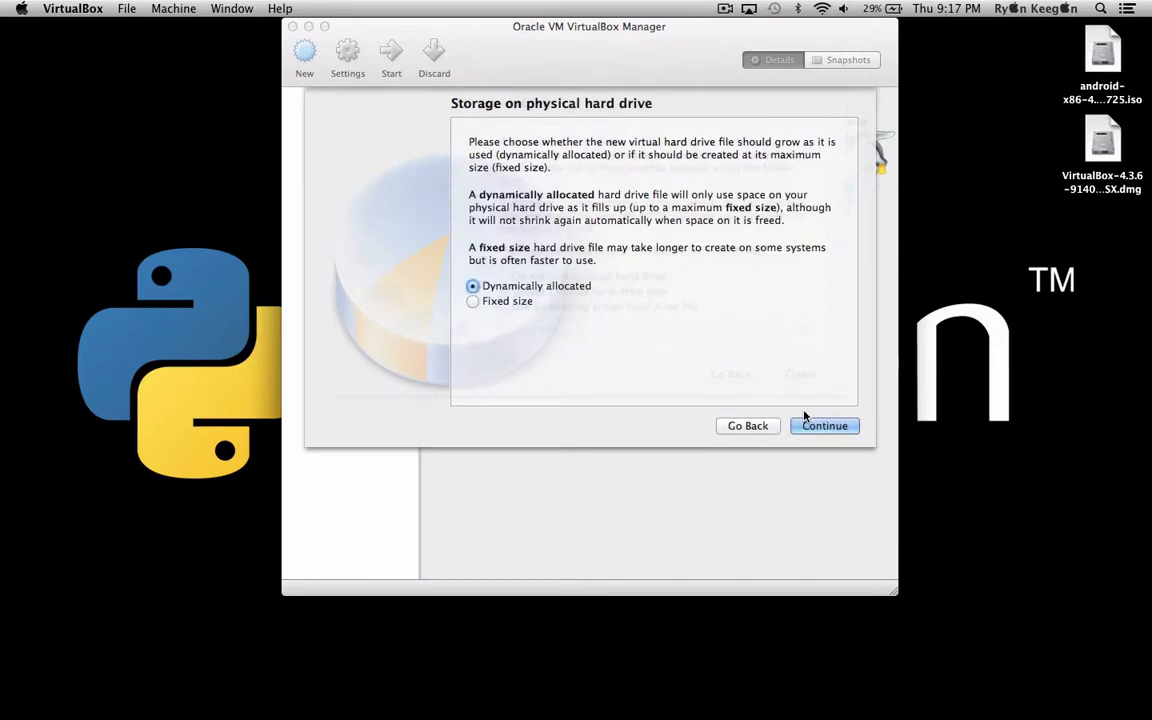
click(816, 428)
click(817, 428)
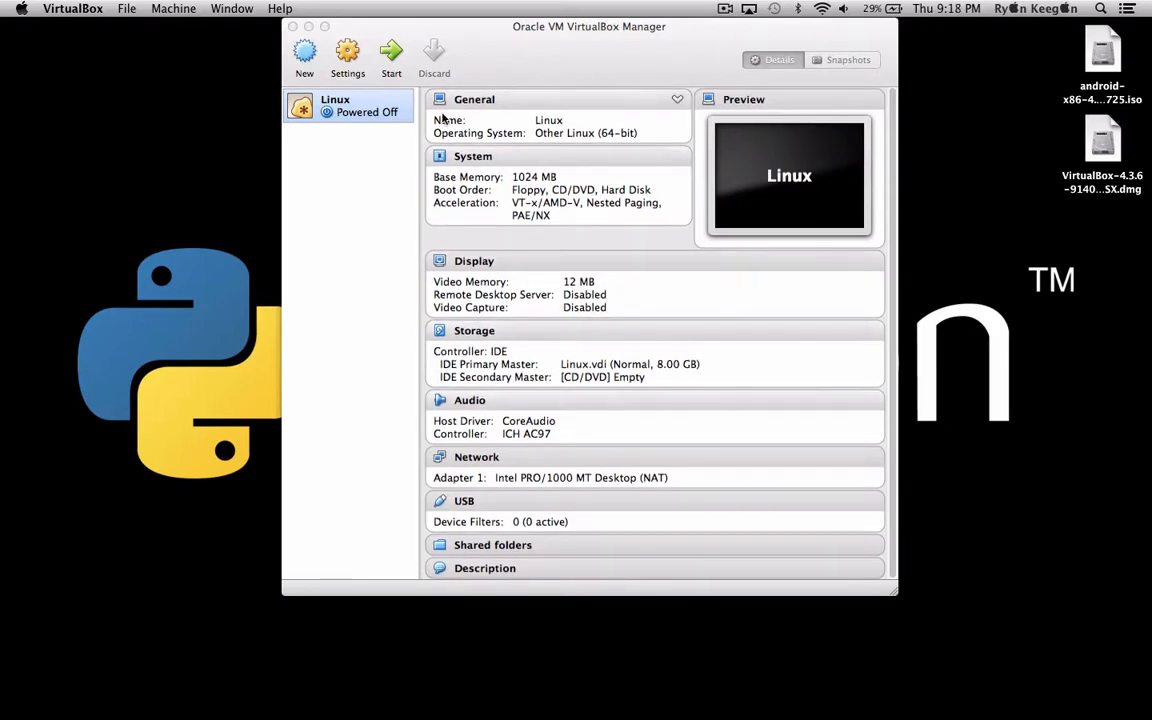
Open the Linux machine's storage settings and select the empty CD/DVD drive
click(345, 53)
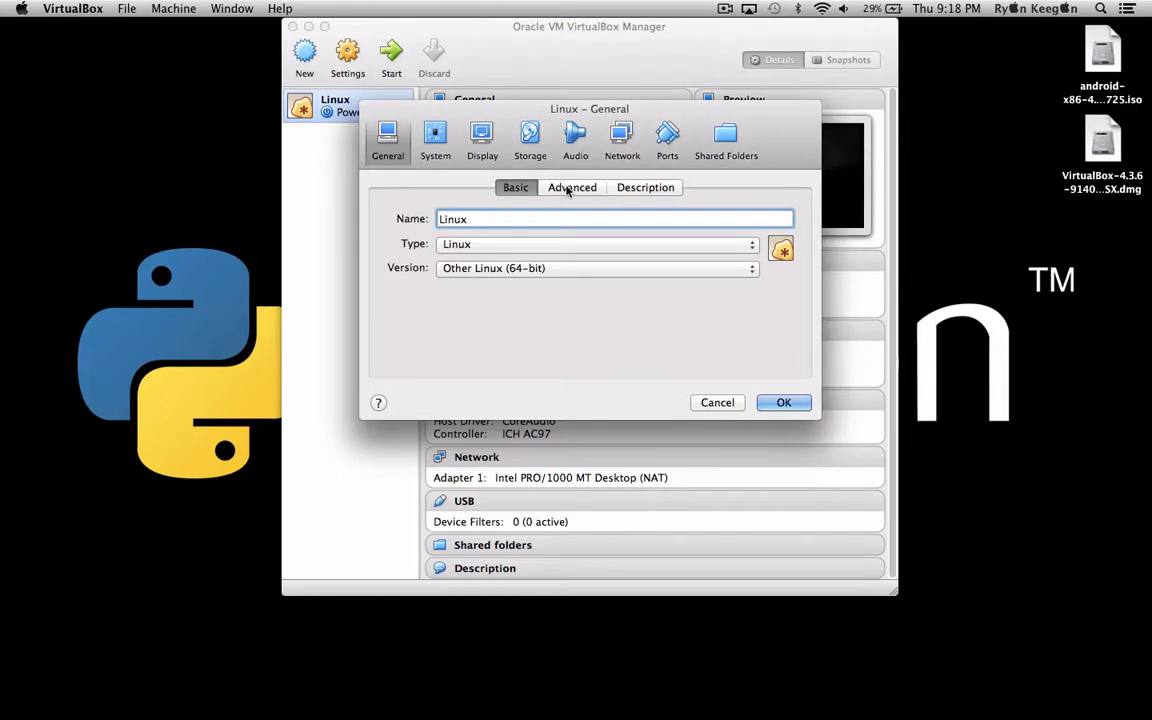
click(530, 140)
click(510, 253)
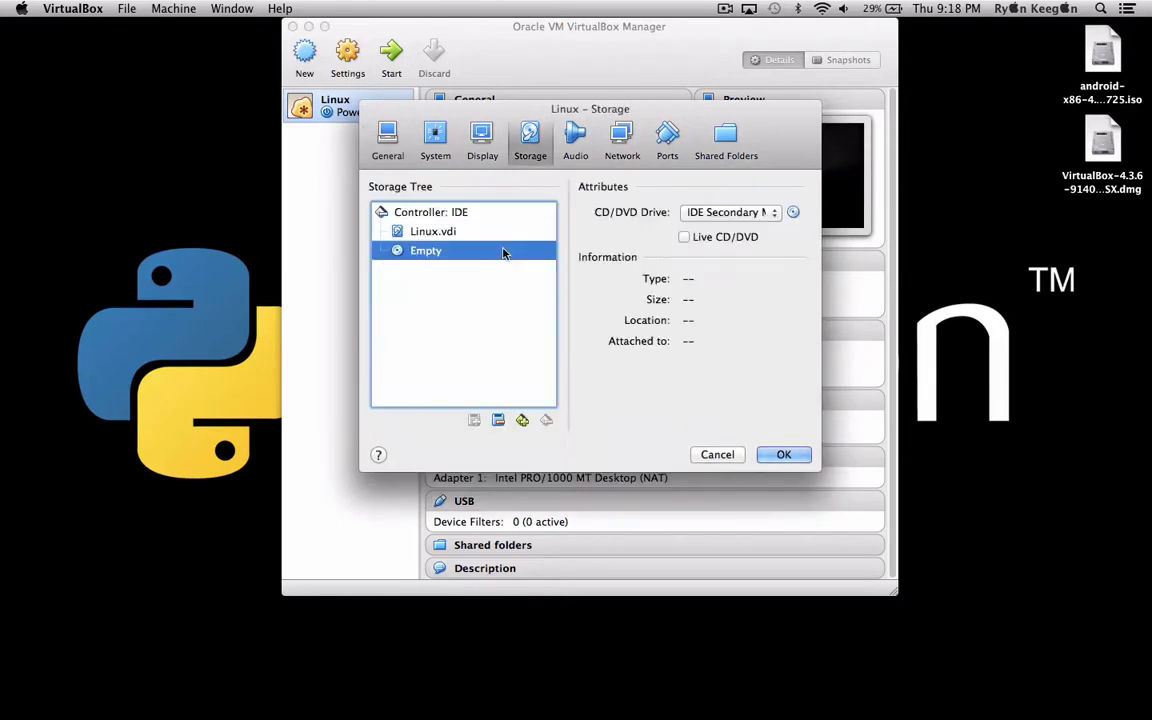
click(793, 212)
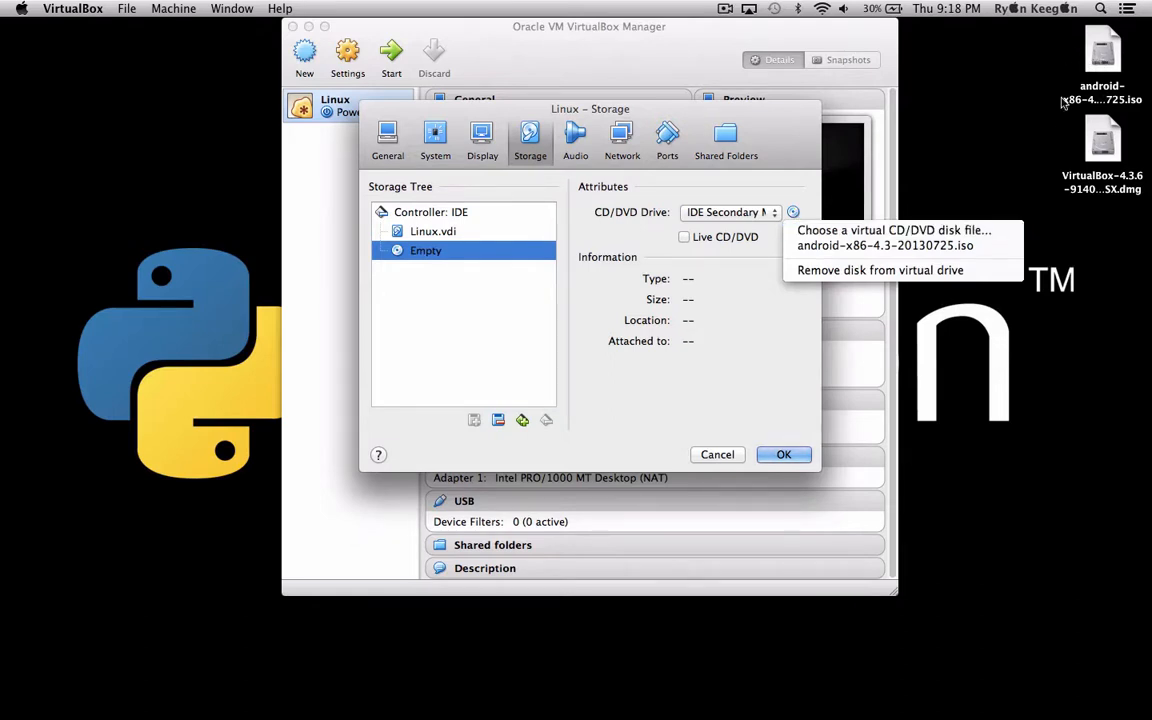
click(873, 232)
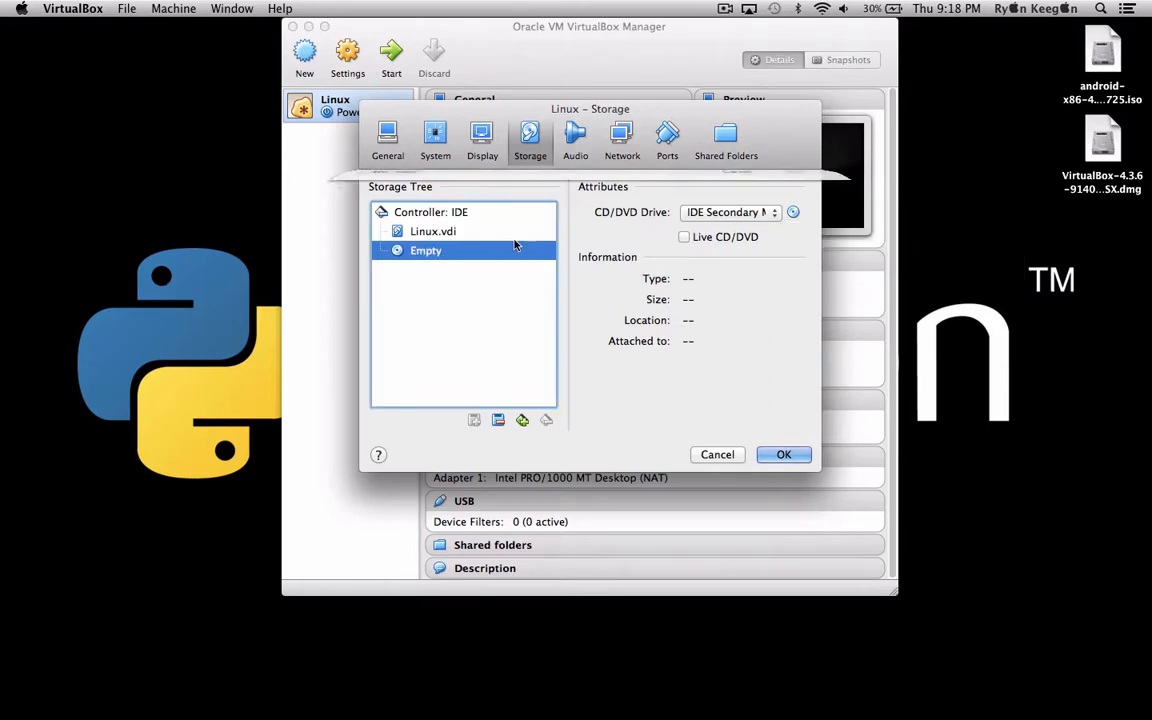
click(374, 278)
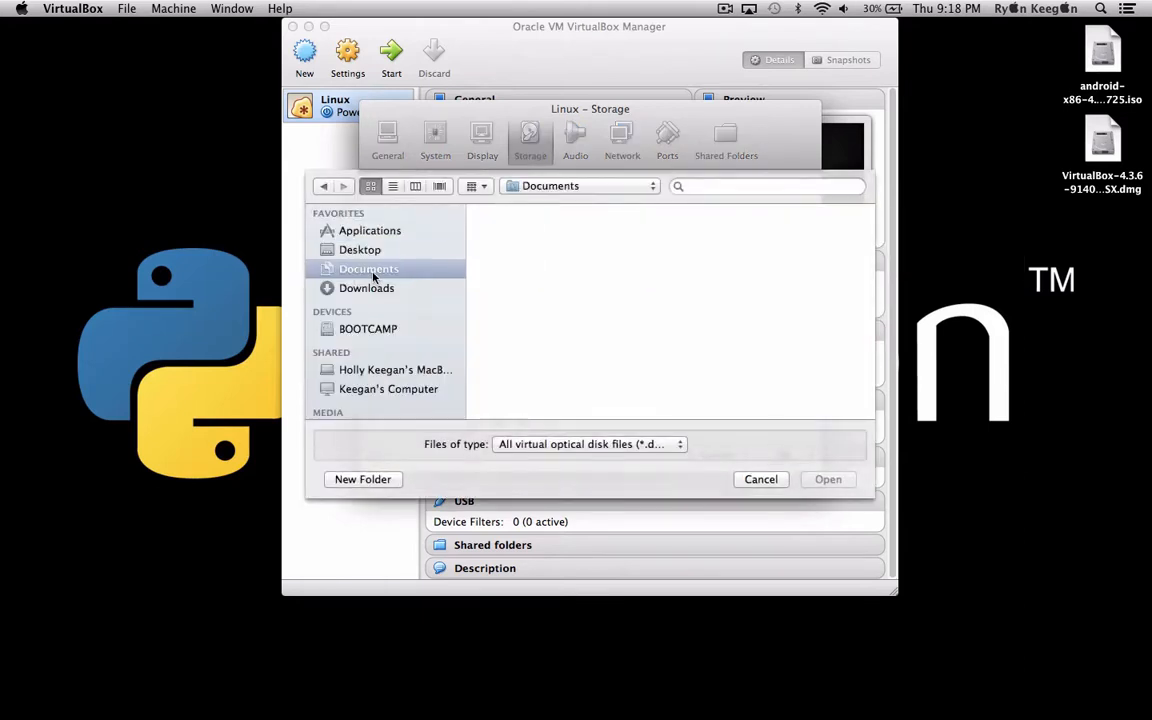
scroll(663, 352, down, 10)
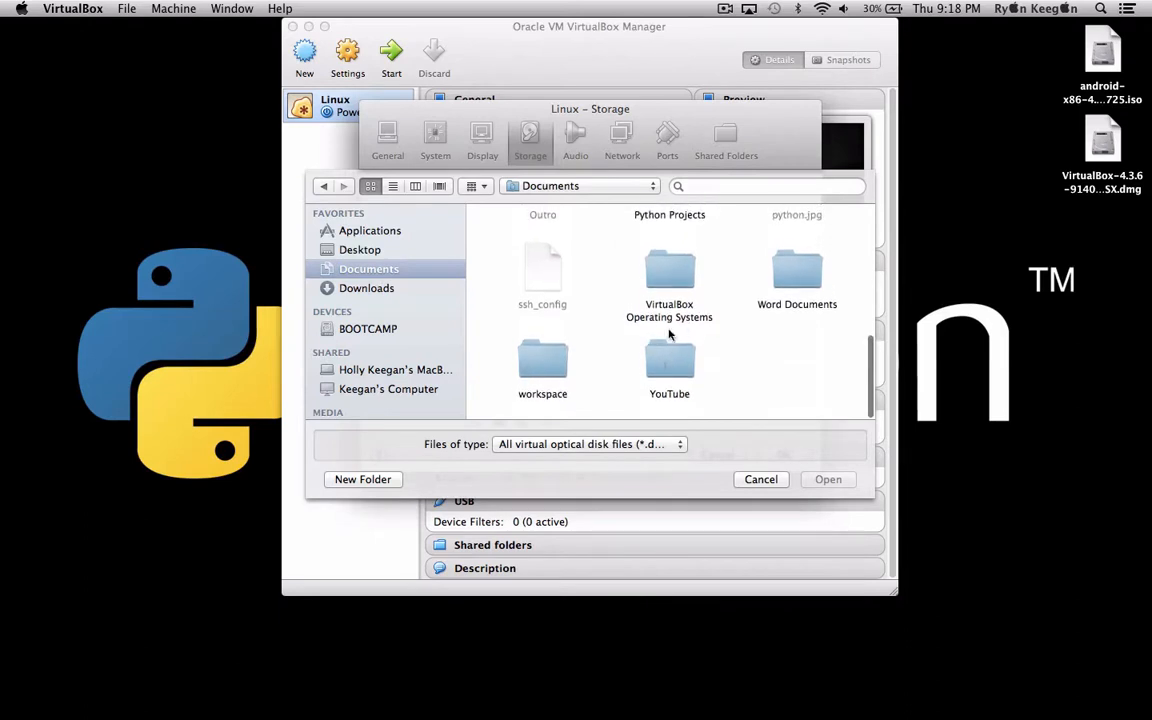
scroll(672, 297, up, 2)
click(663, 325)
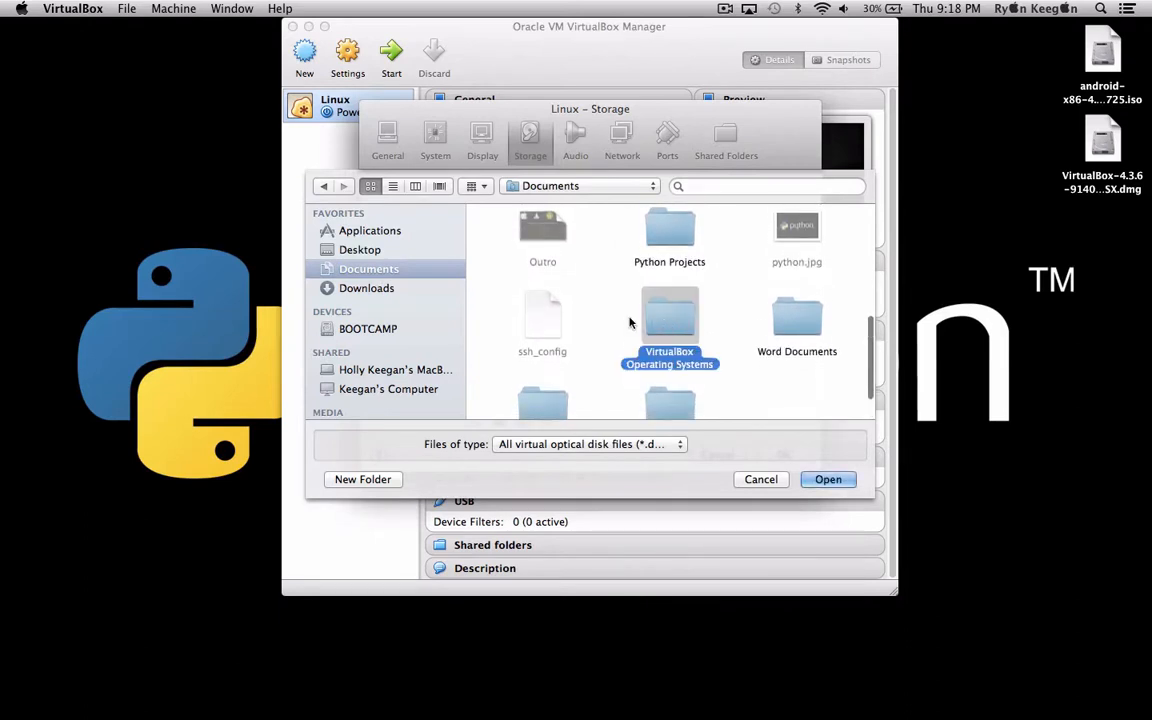
double_click(632, 320)
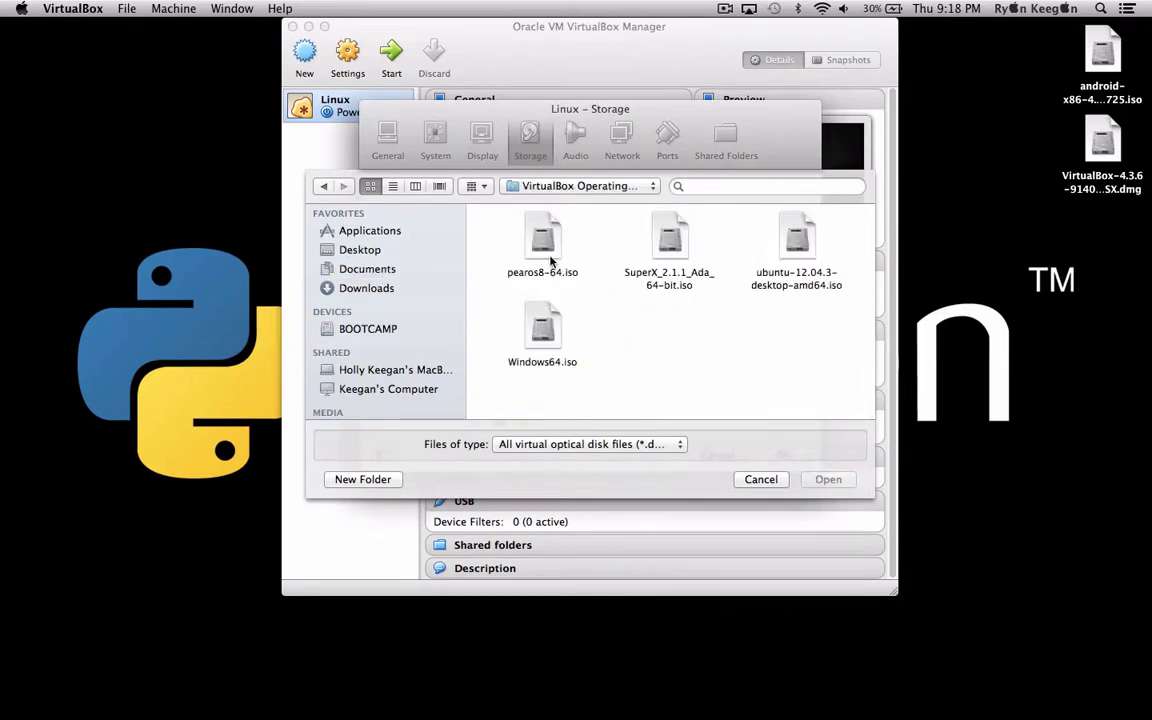
click(542, 245)
click(650, 376)
click(790, 278)
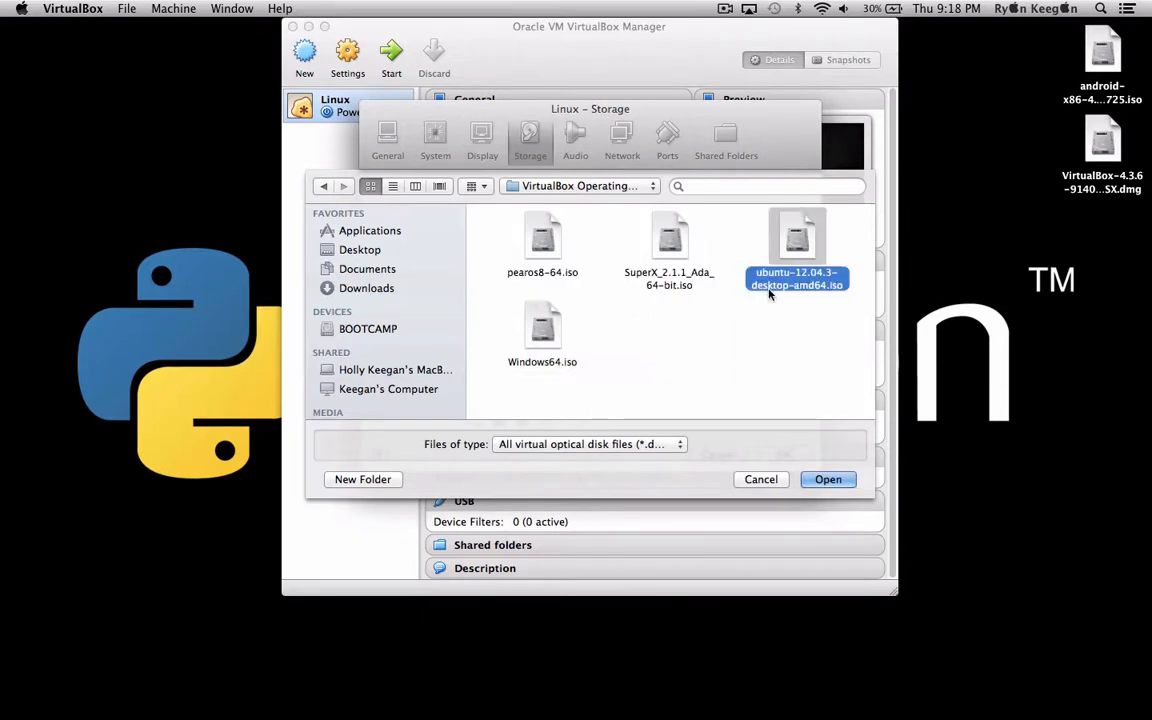
click(752, 480)
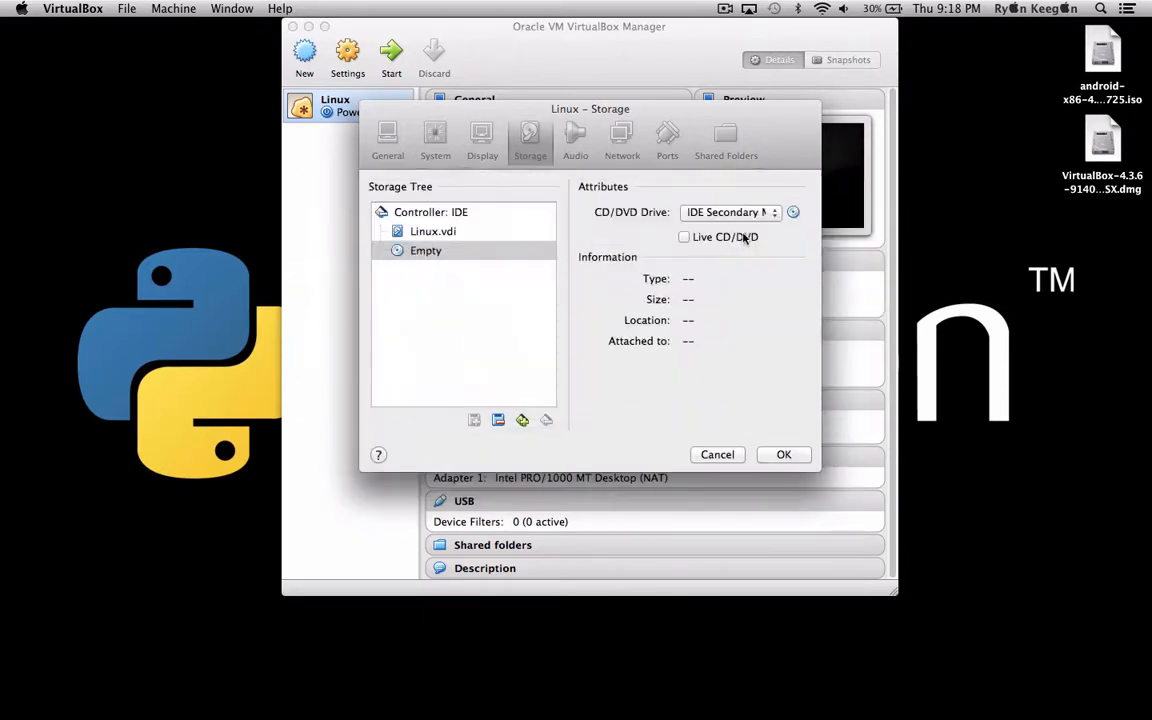
Load android-x86-4.3-20130725.iso into the virtual CD/DVD drive and start the Linux virtual machine
click(791, 213)
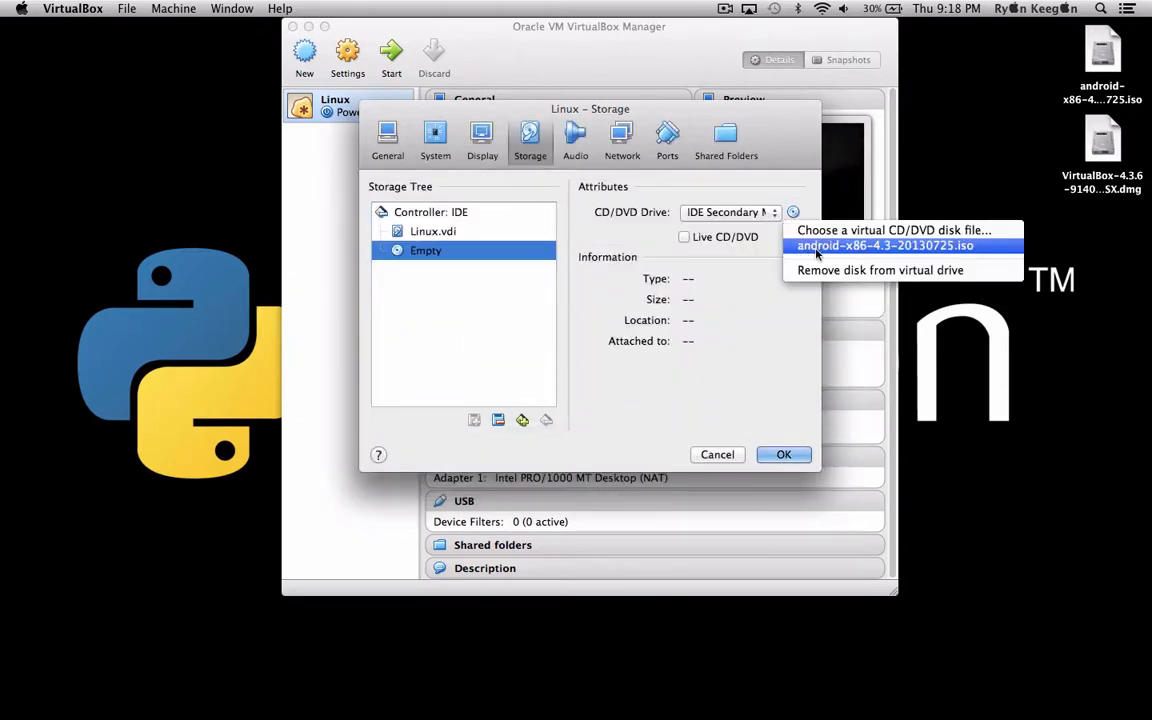
click(817, 248)
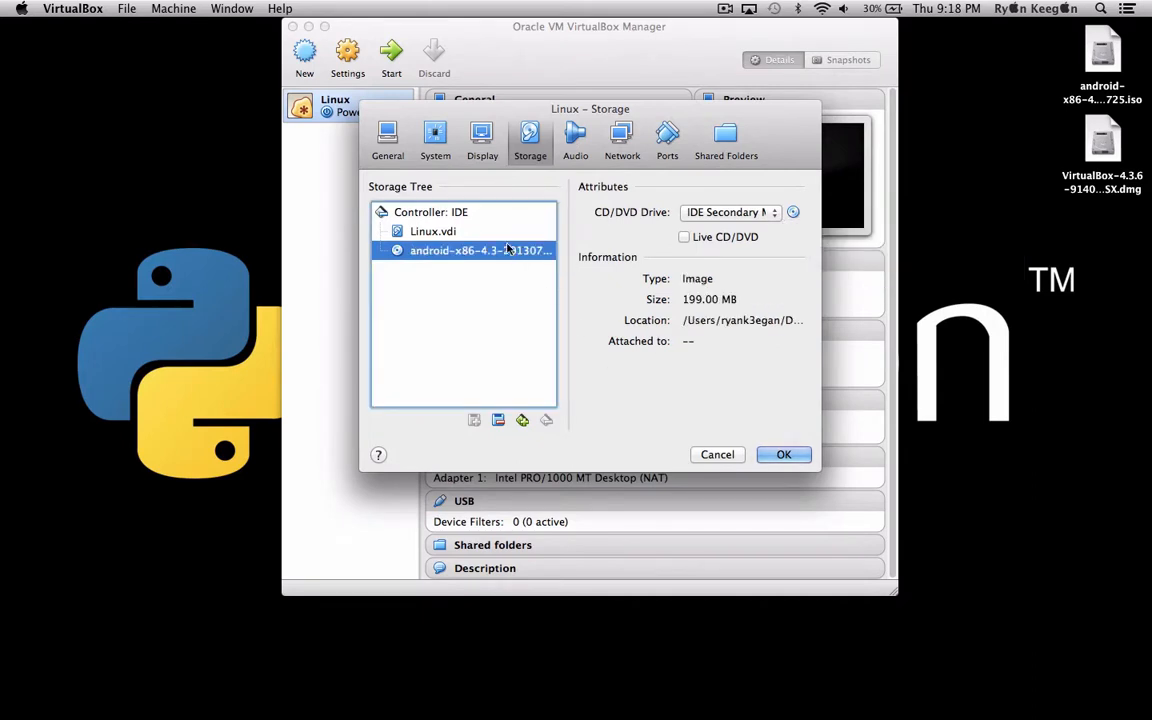
click(707, 320)
click(706, 300)
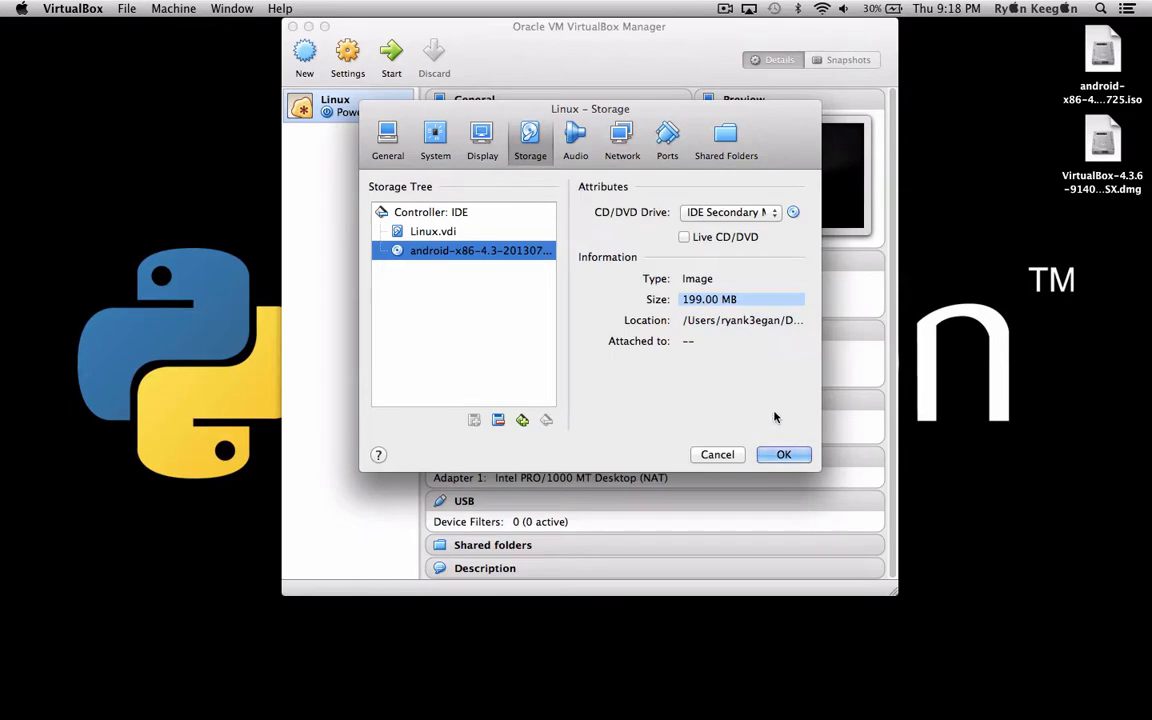
click(785, 455)
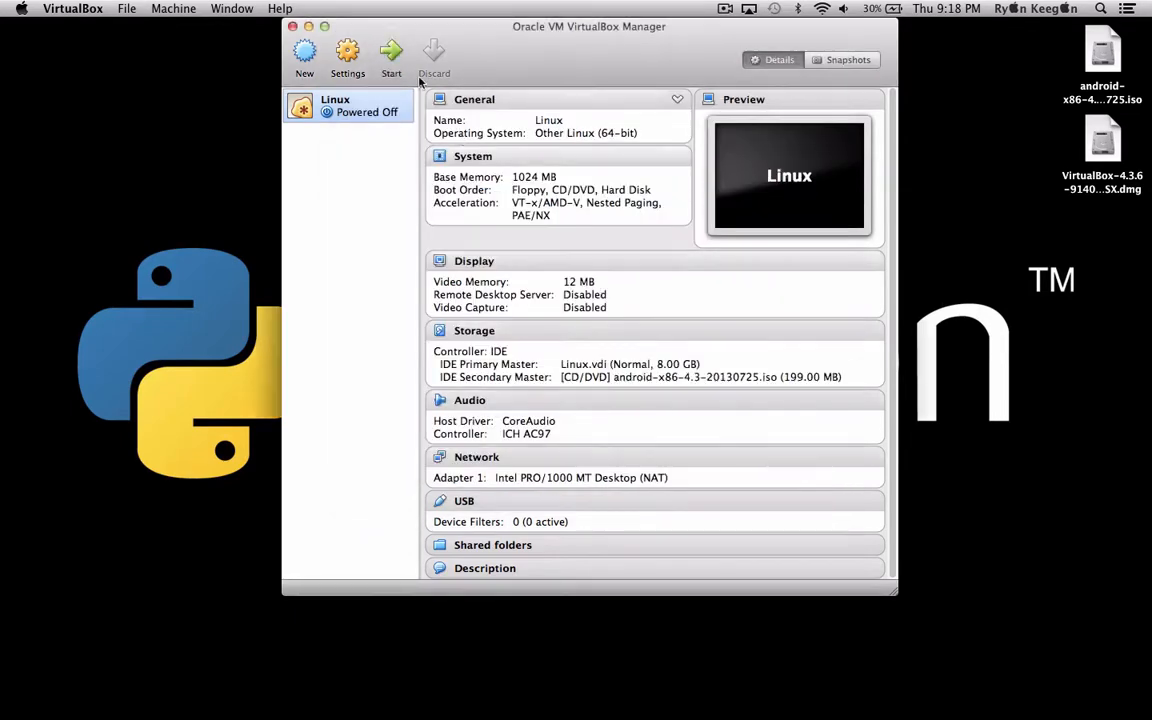
click(391, 50)
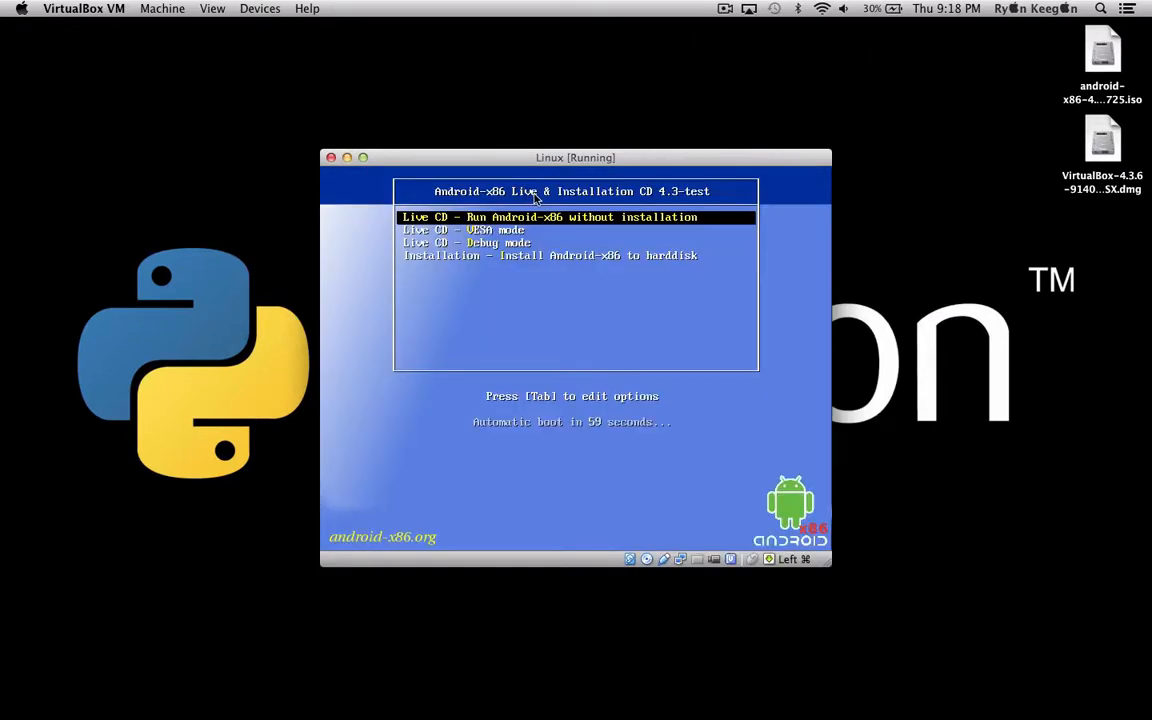
Go through the Live CD entries in the Android-x86 boot menu
key(Down)
key(Down)
key(Down)
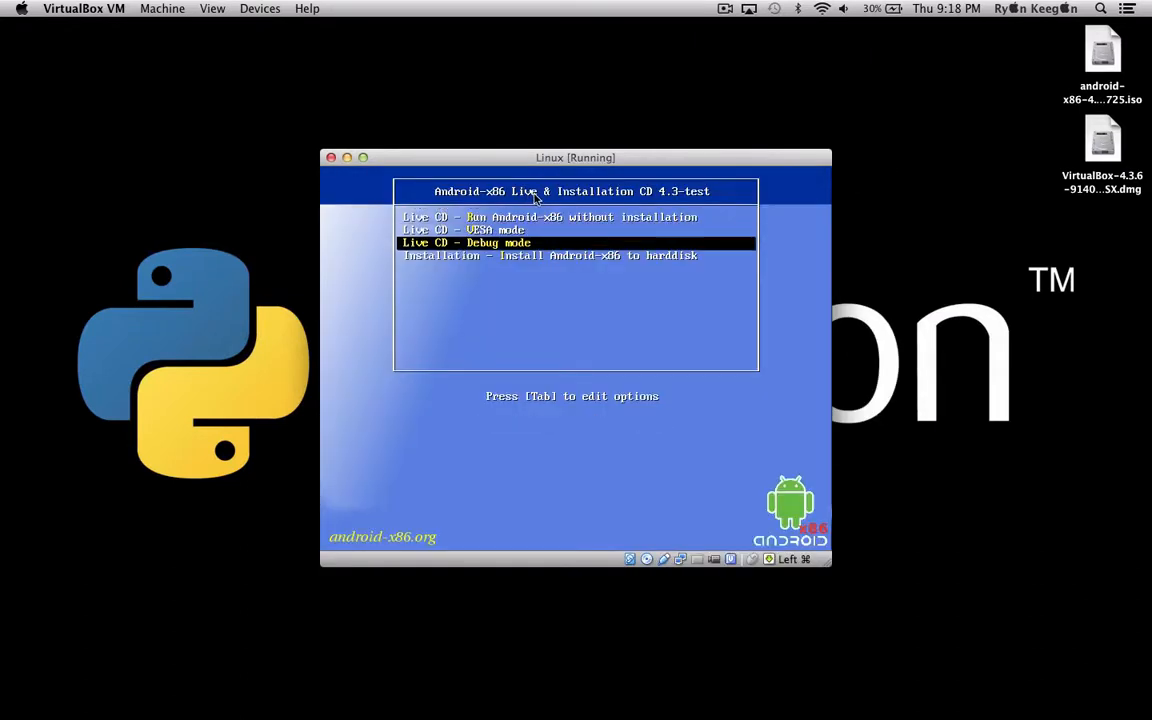
key(Up)
key(Up)
key(Up)
key(Down)
key(Down)
key(Up)
key(Up)
key(Down)
key(Down)
key(Up)
key(Up)
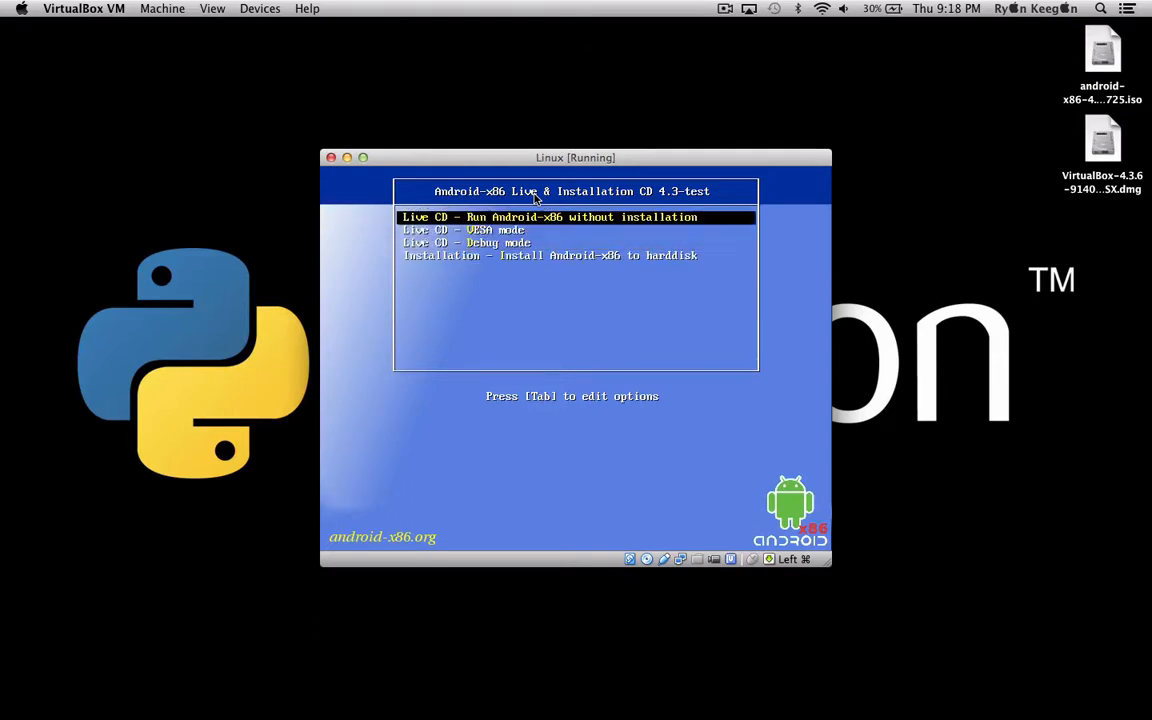
Boot the entry "Installation - Install Android-x86 to harddisk"
key(Down)
key(Down)
key(Down)
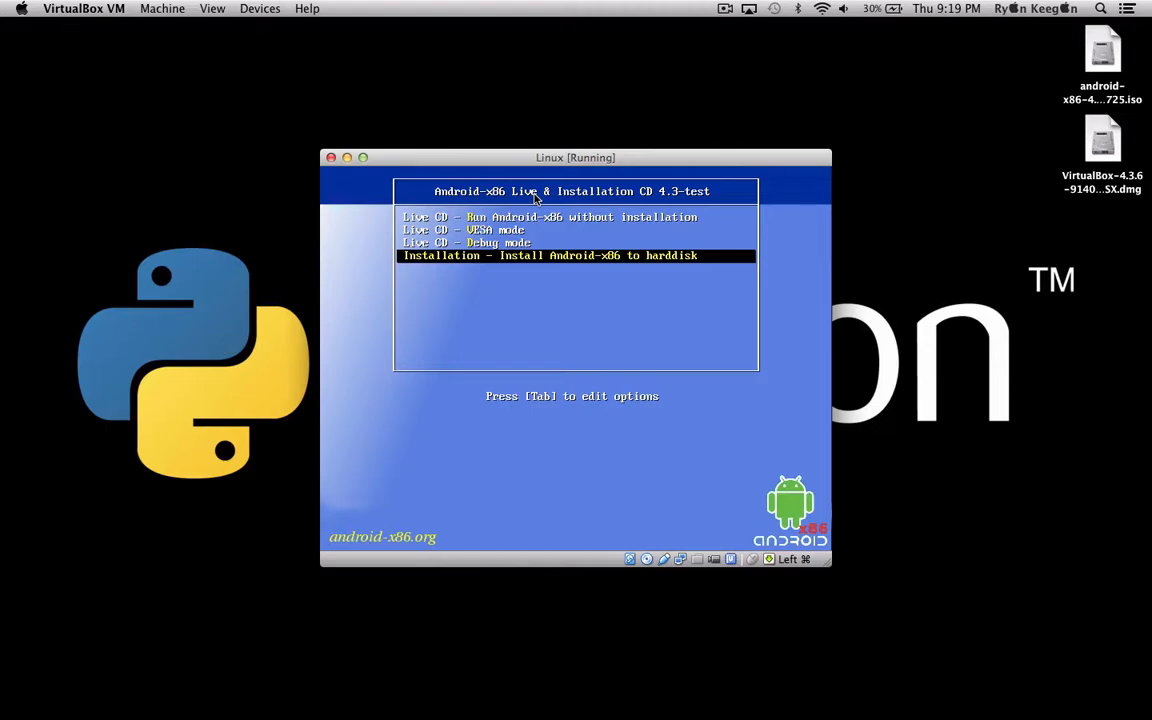
key(Return)
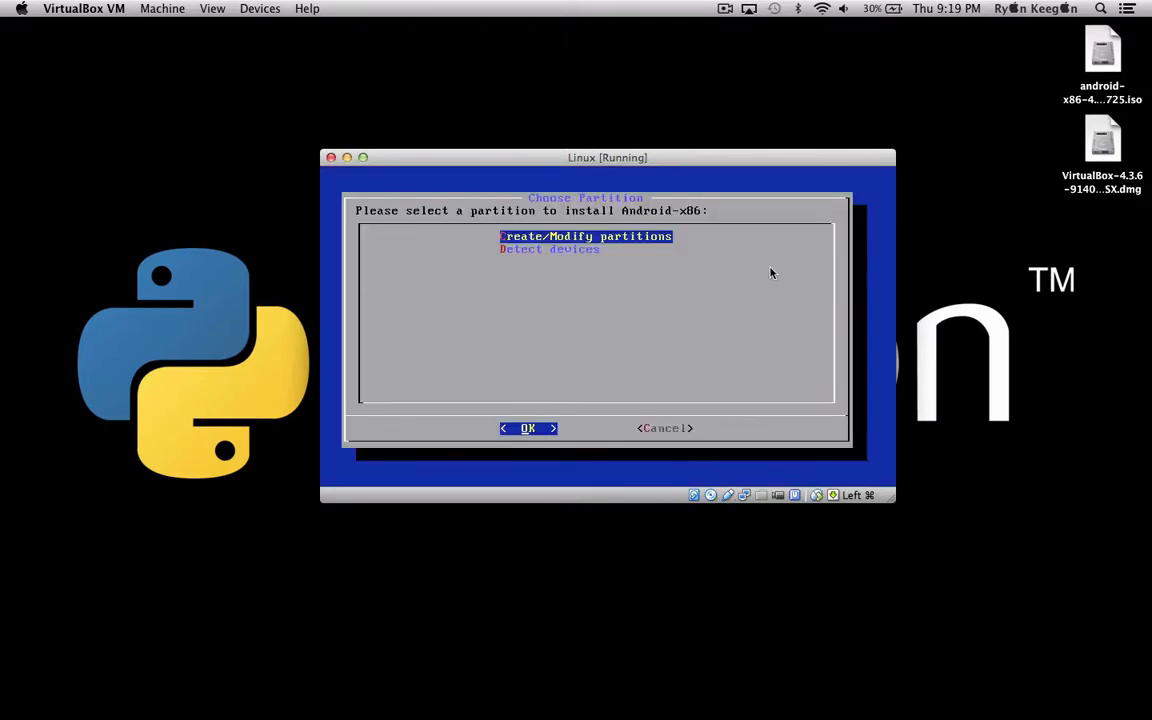
Create a bootable primary Linux partition spanning the virtual disk's free space and write the partition table to disk
key(Return)
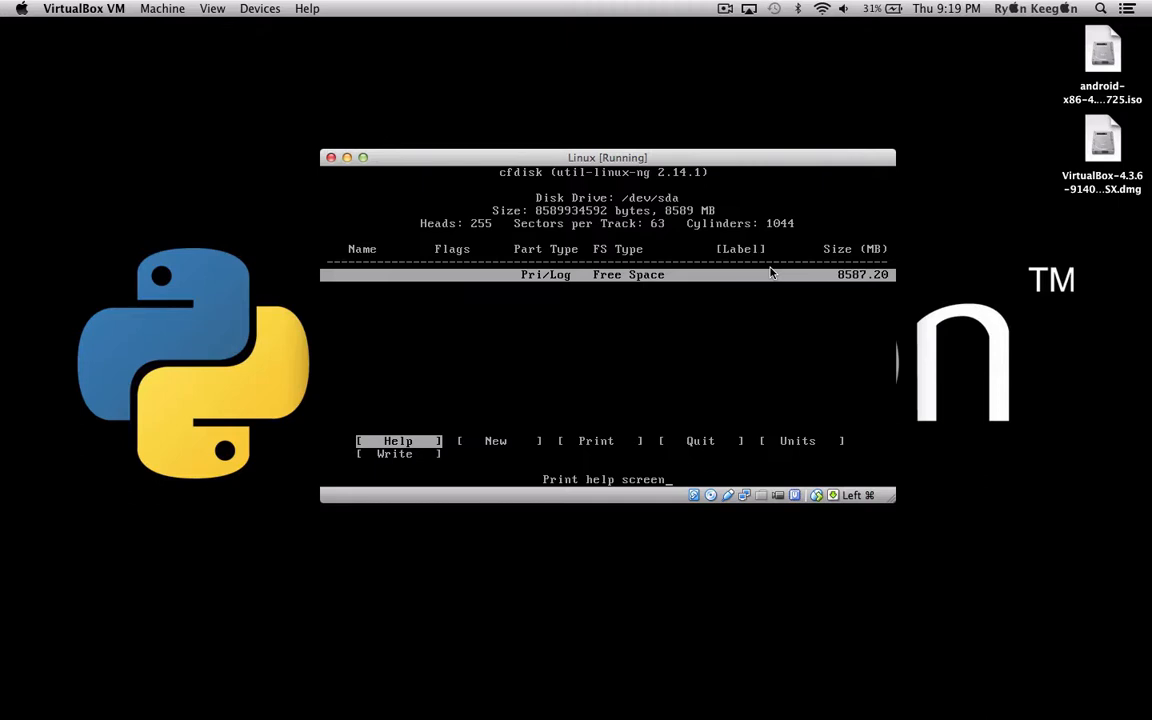
key(Right)
key(Return)
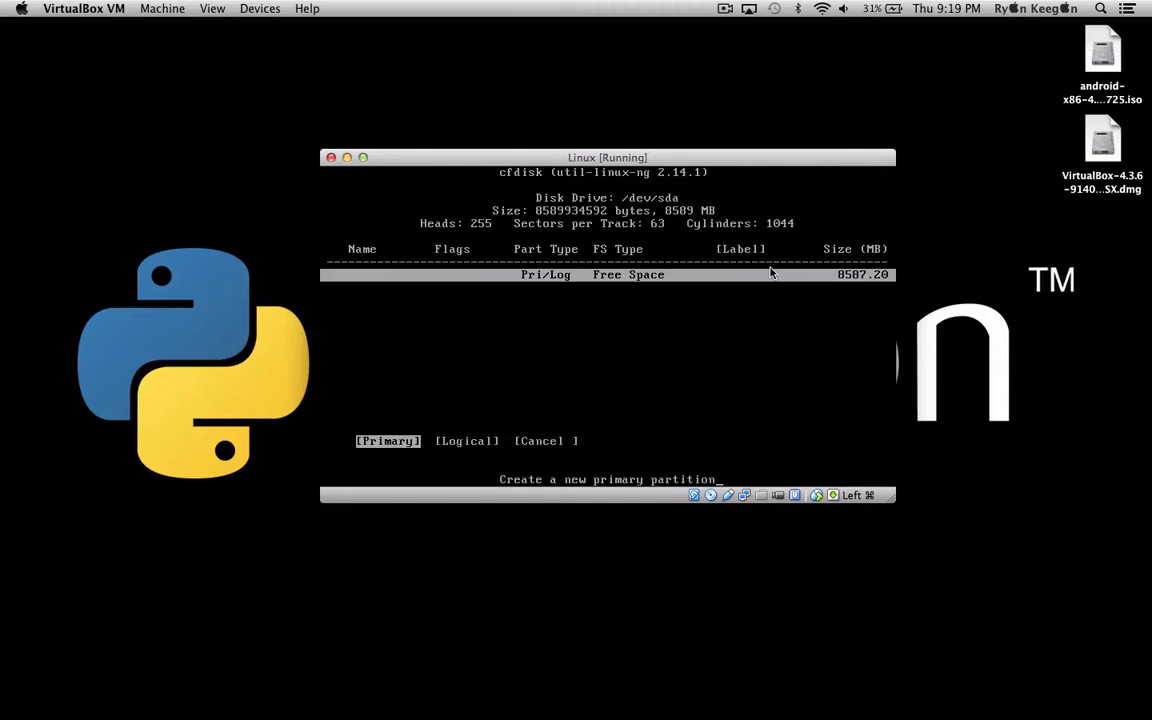
key(Return)
key(Return)
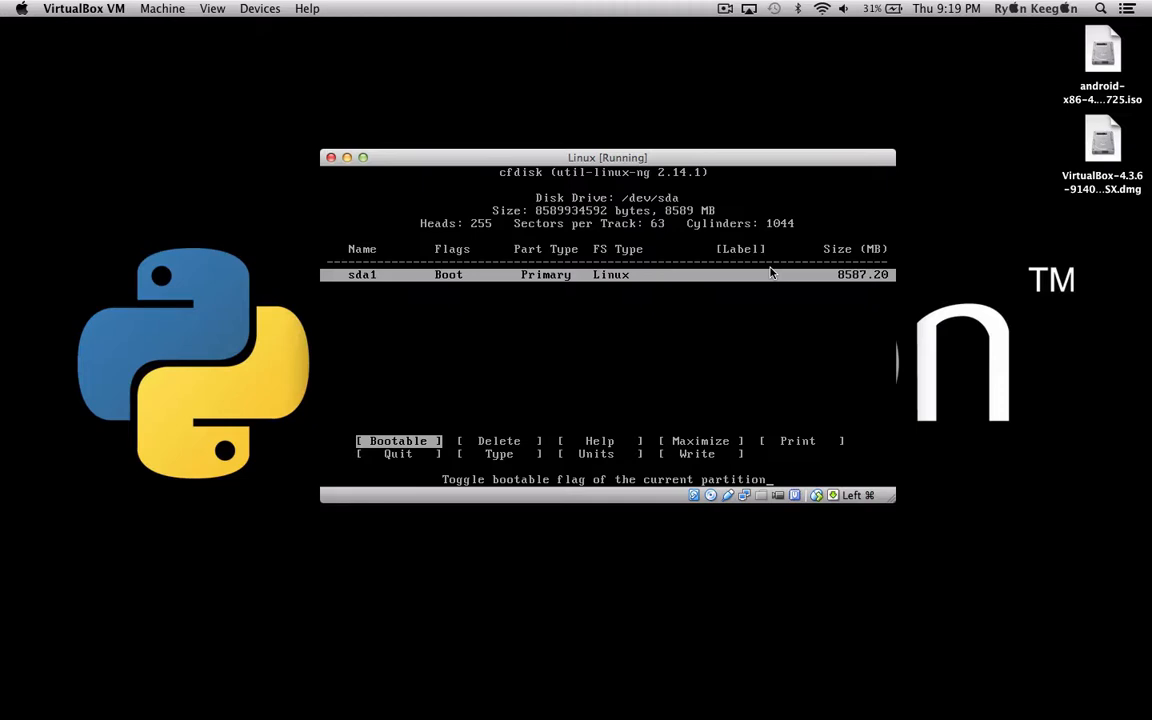
key(shift+w)
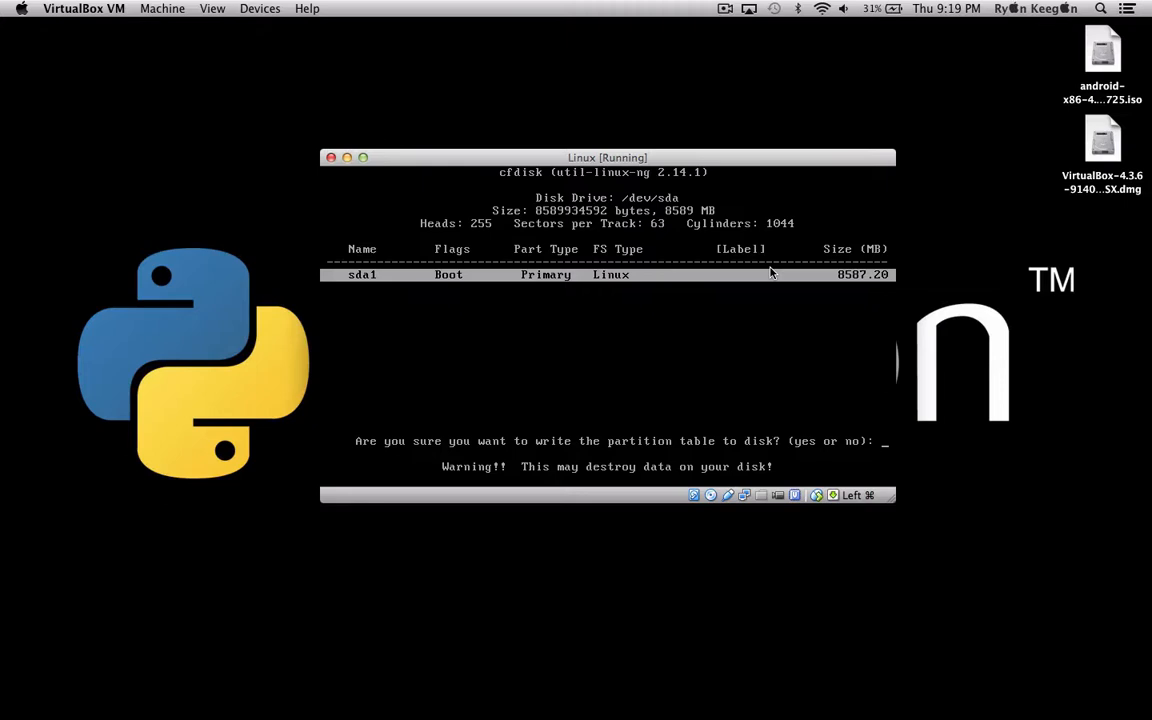
key(Return)
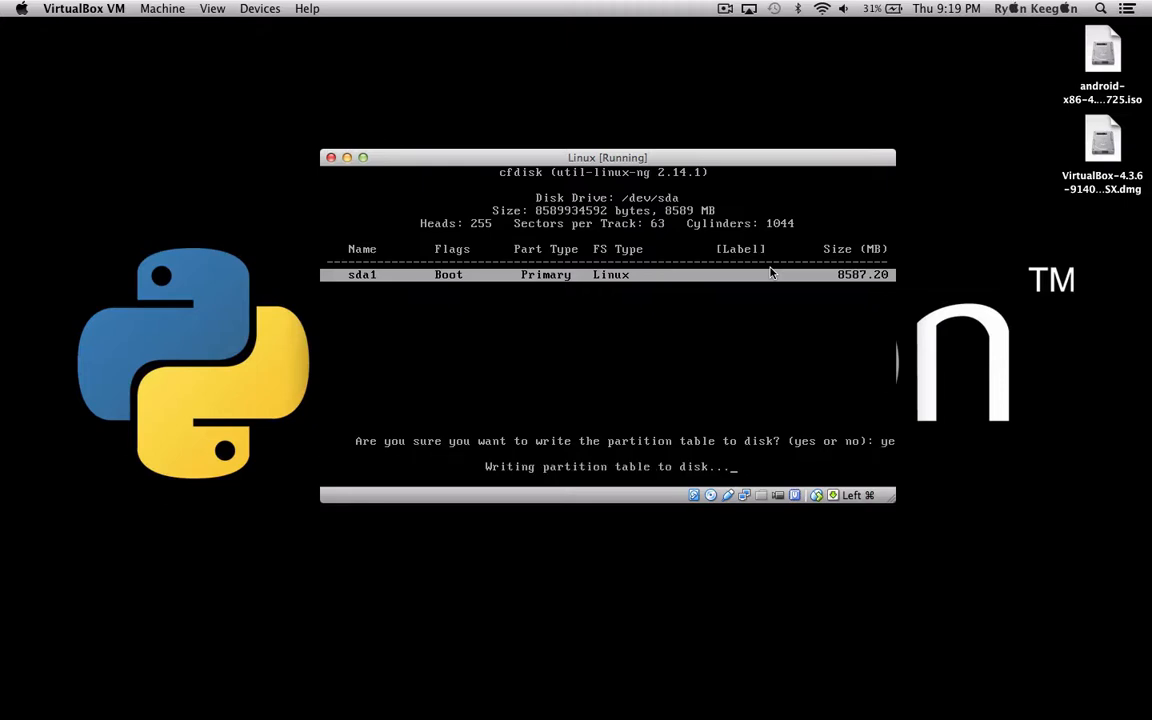
Check the Mac's storage overview, including the Macintosh HD and BOOTCAMP volumes, and close the system information
click(28, 8)
click(46, 28)
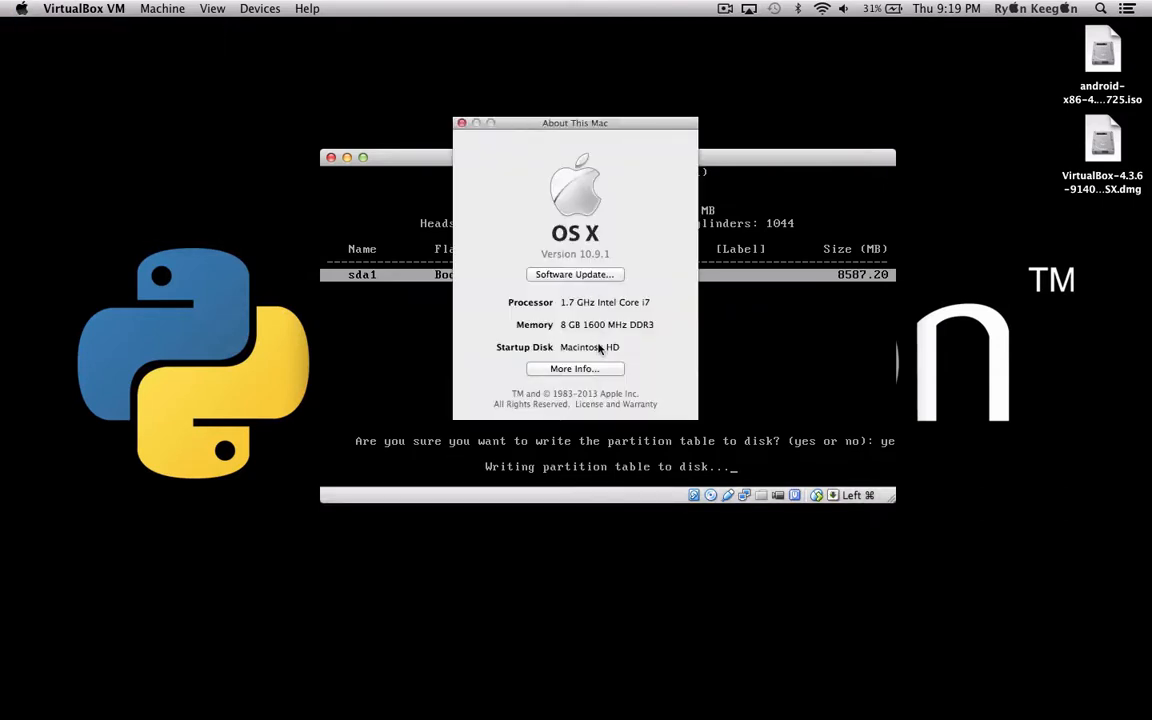
click(575, 369)
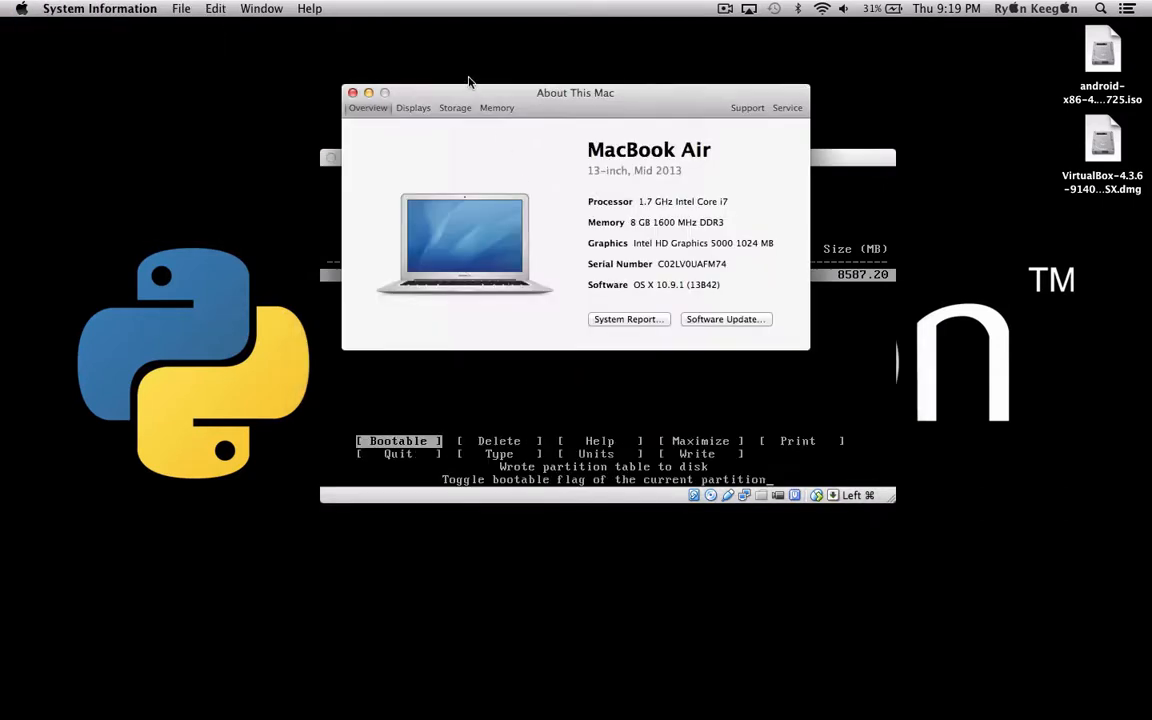
click(454, 108)
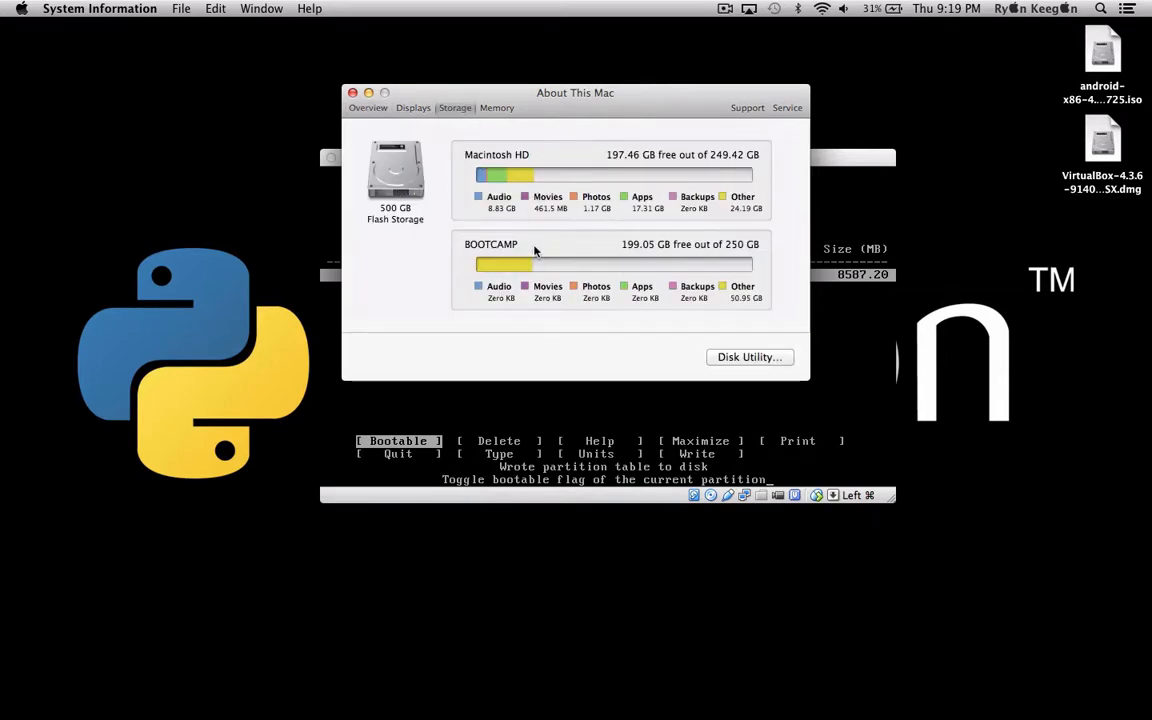
drag(535, 251, 455, 252)
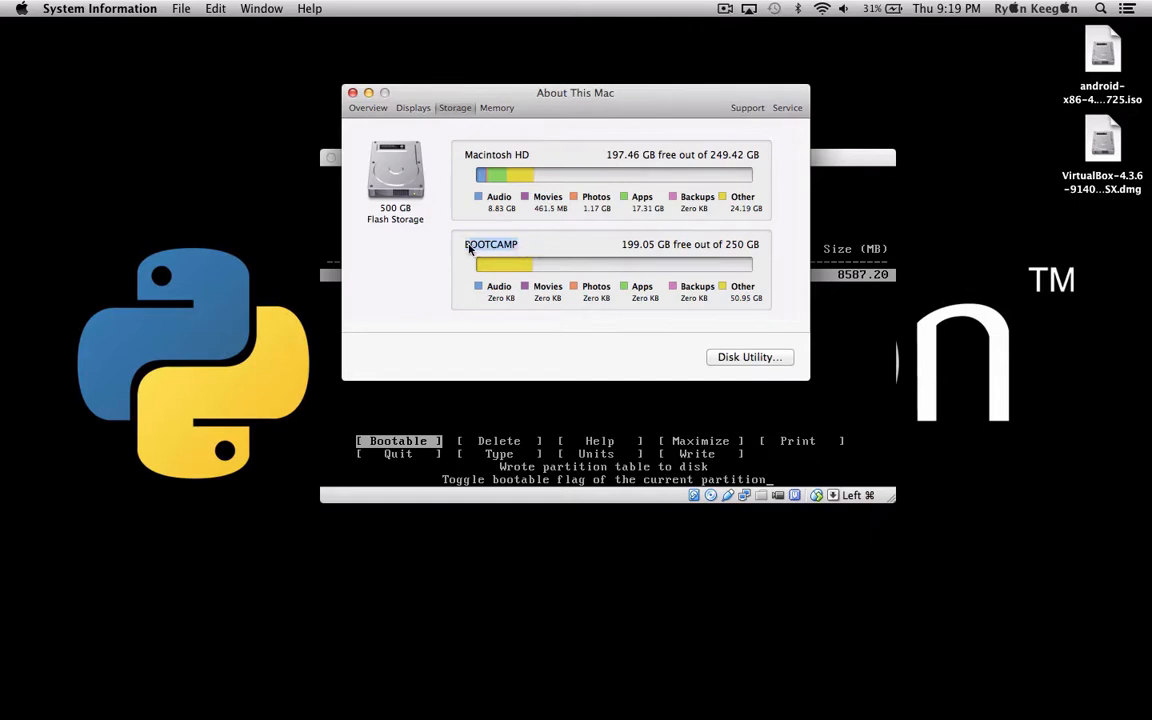
click(466, 241)
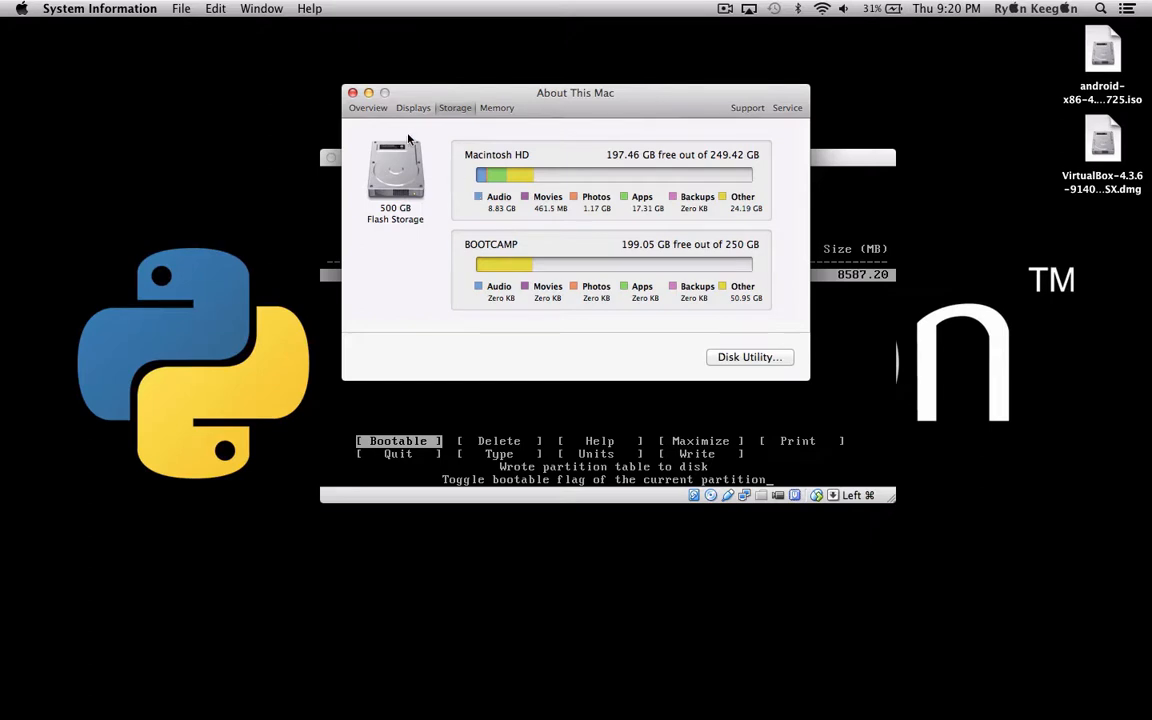
click(352, 92)
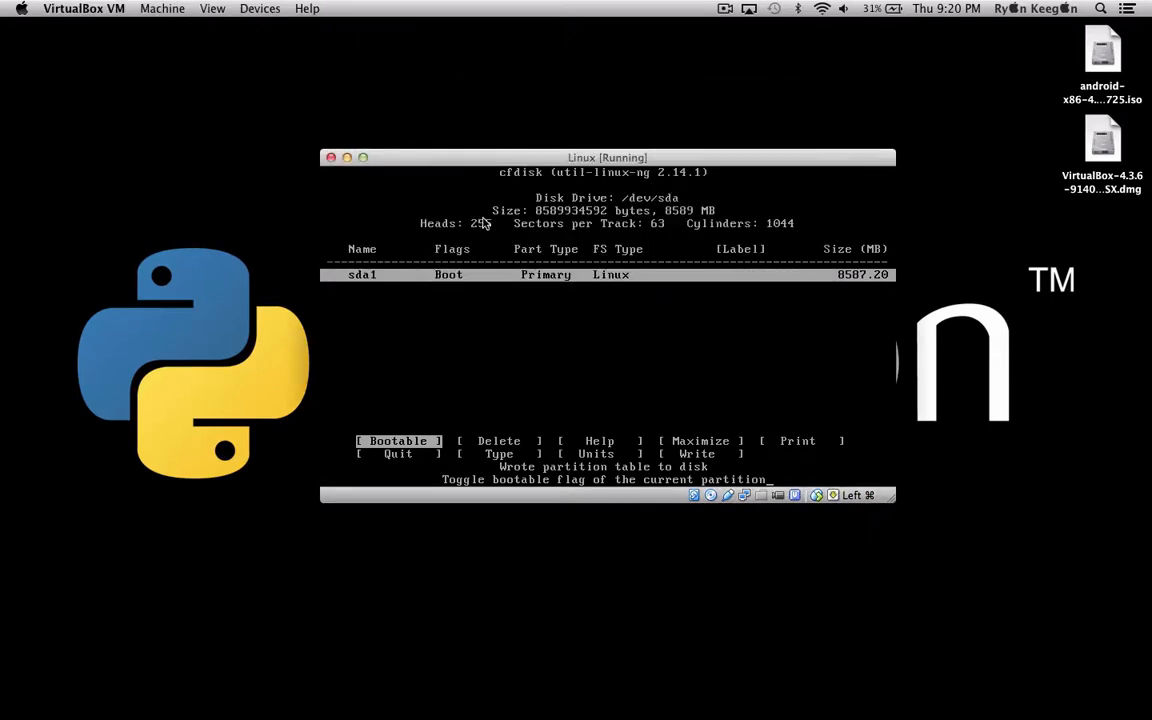
Quit cfdisk, choose sda1 as the installation partition and format it as fat32
key(q)
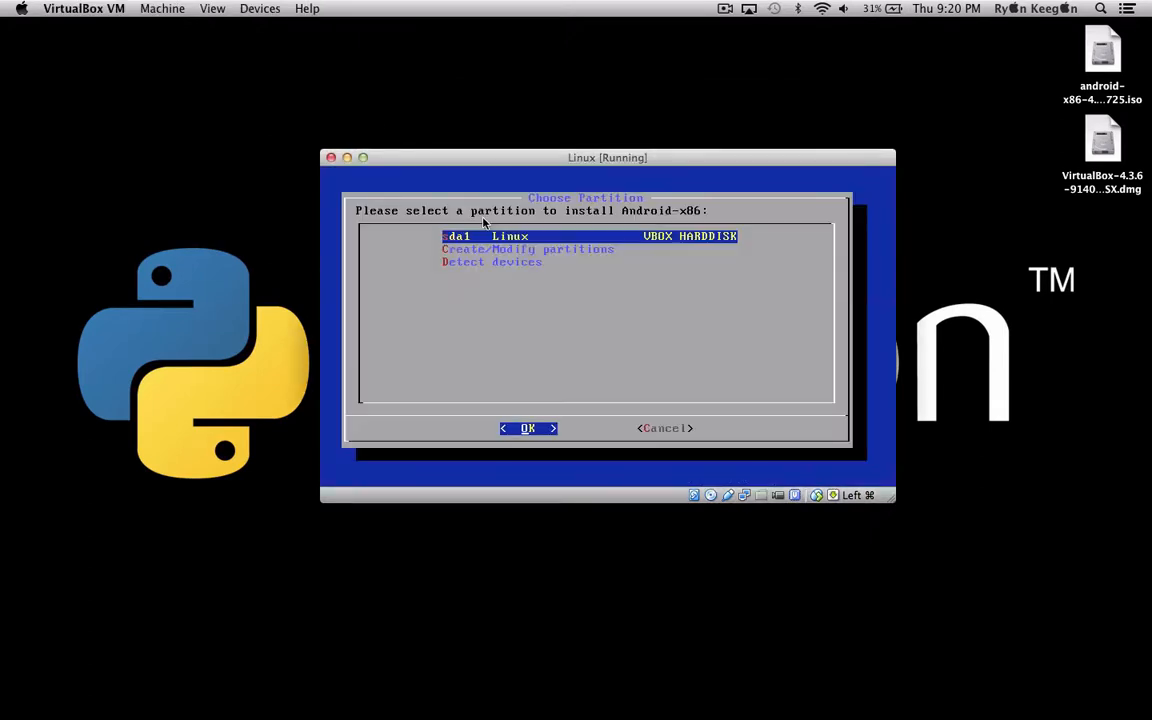
key(Return)
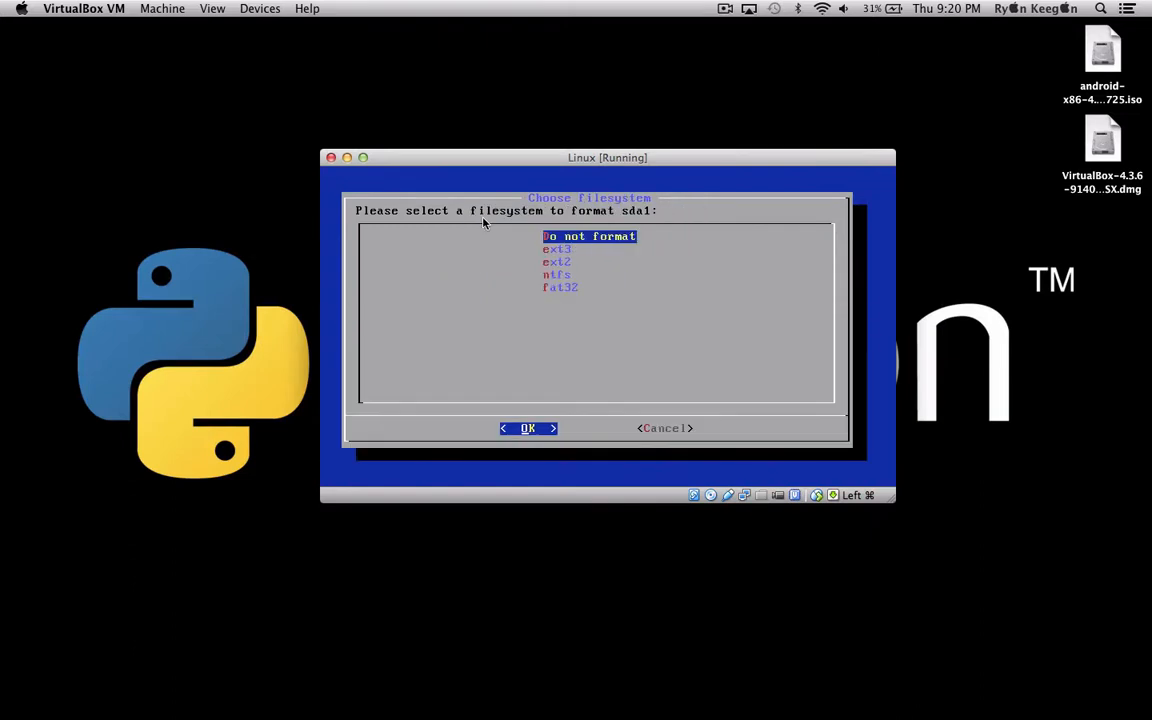
key(Down)
key(Down)
key(Down)
key(Down)
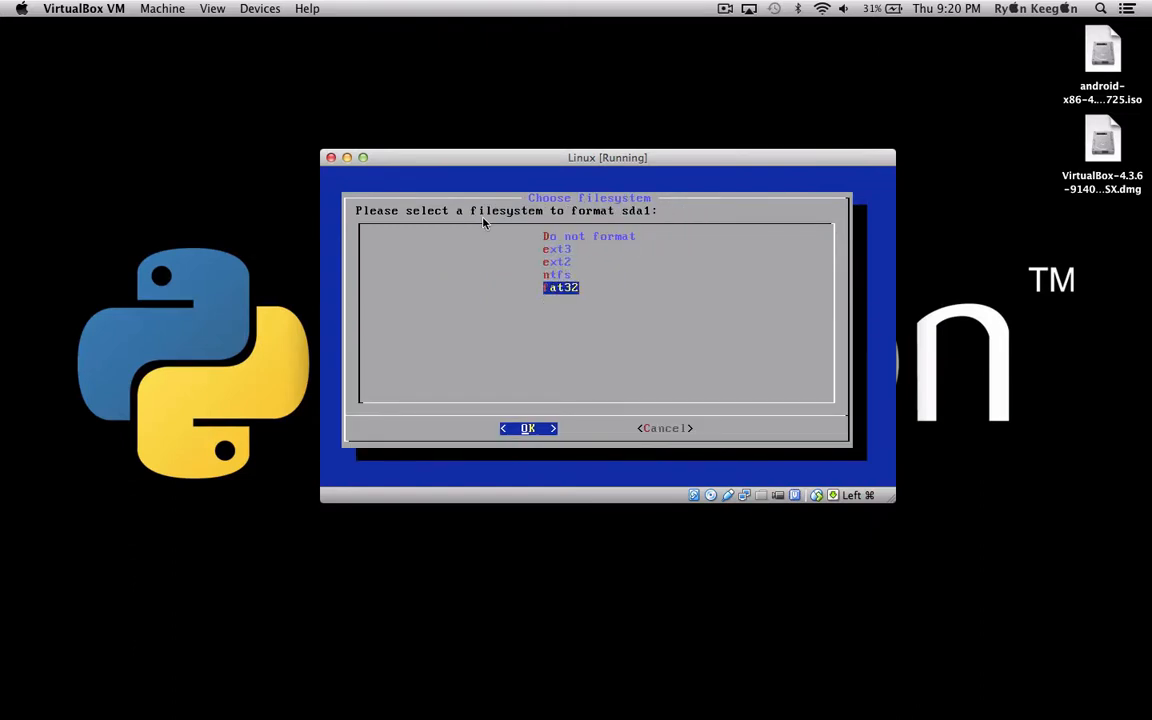
key(Return)
key(Return)
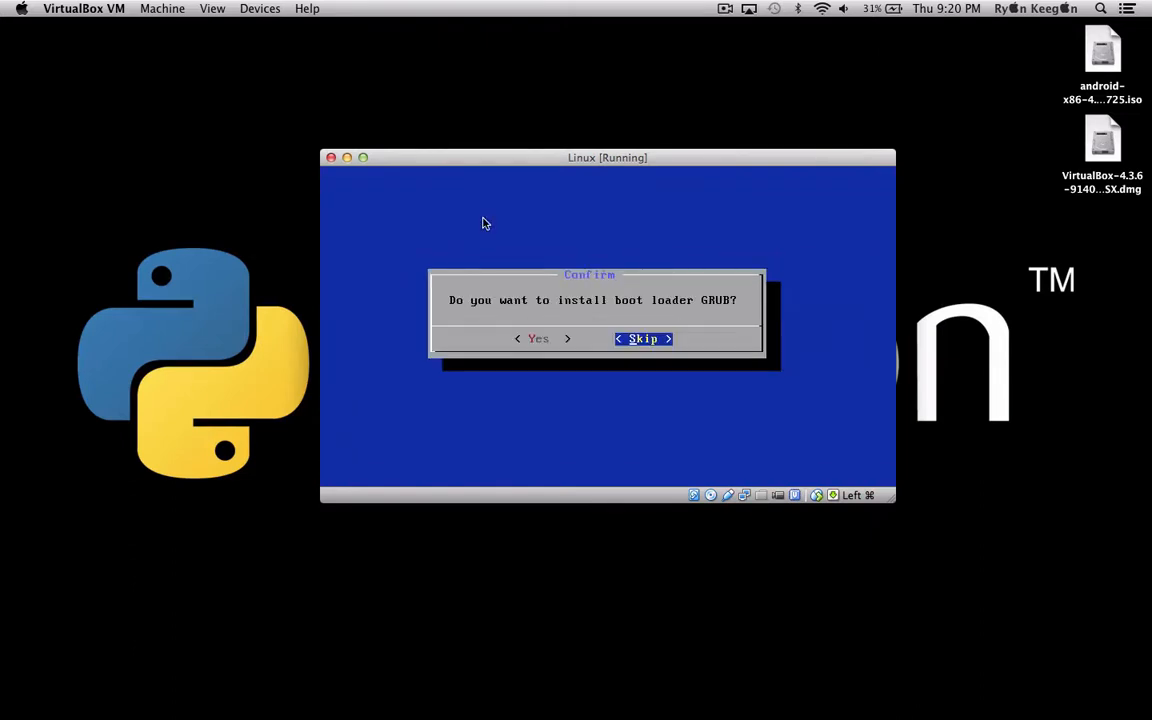
Install Android-x86 without the GRUB boot loader and with a 512 MB data.img
key(Return)
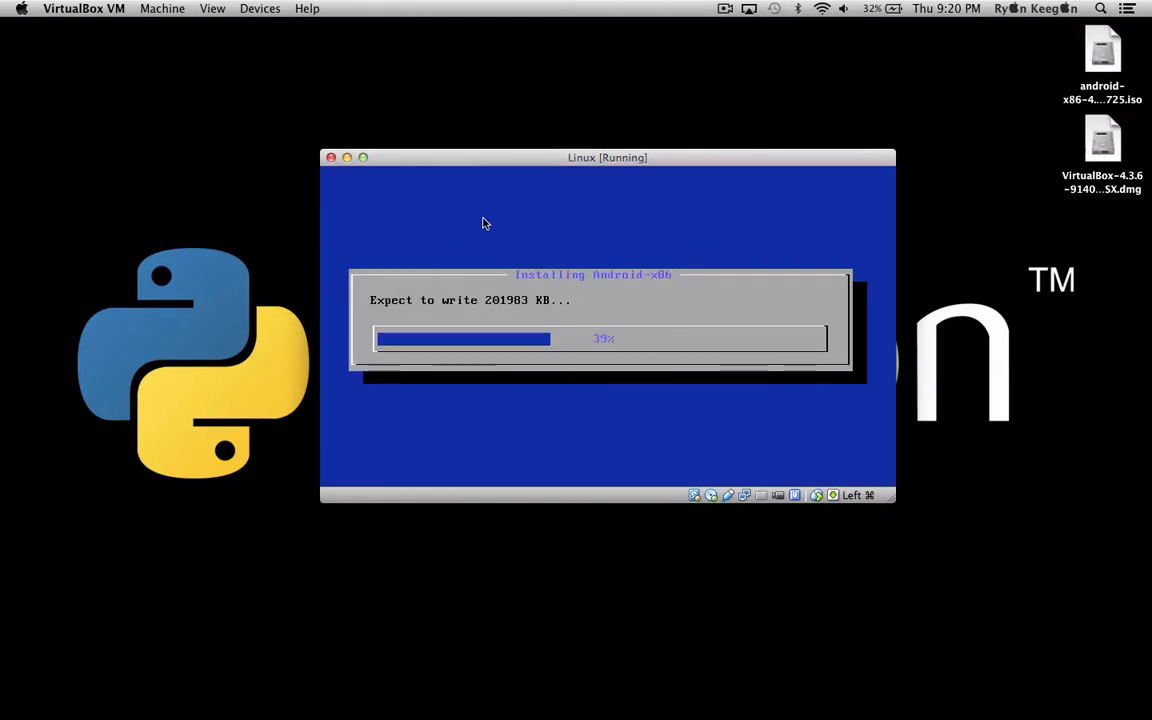
key(Return)
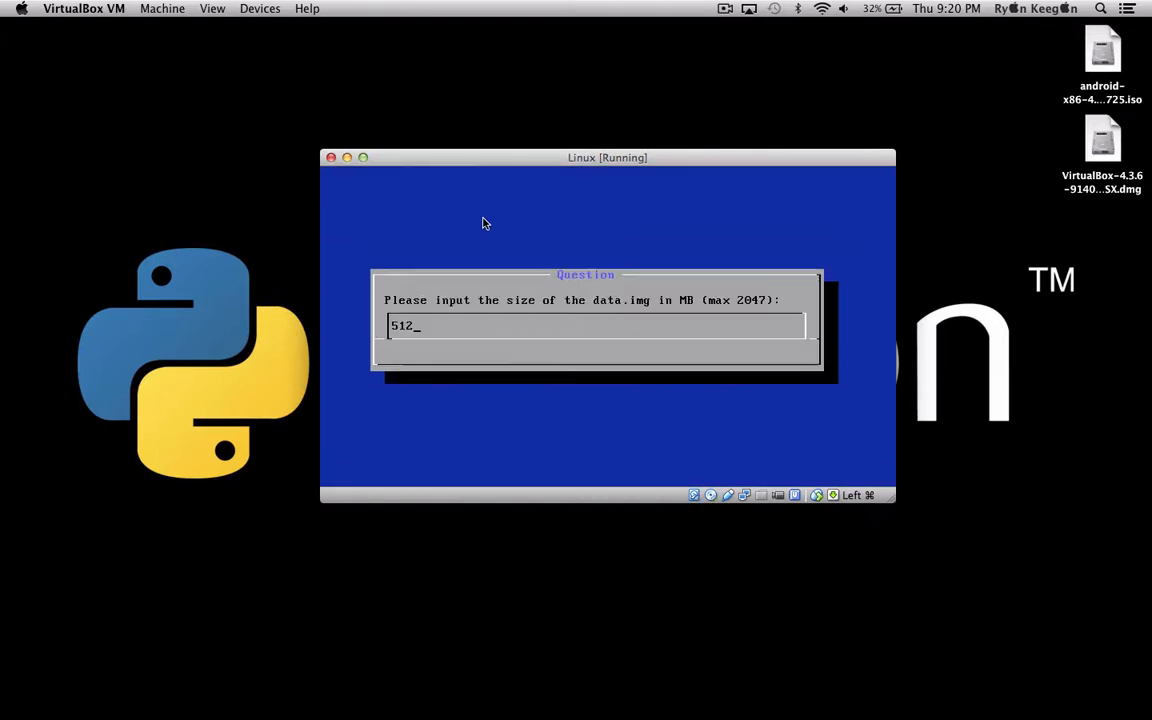
key(Return)
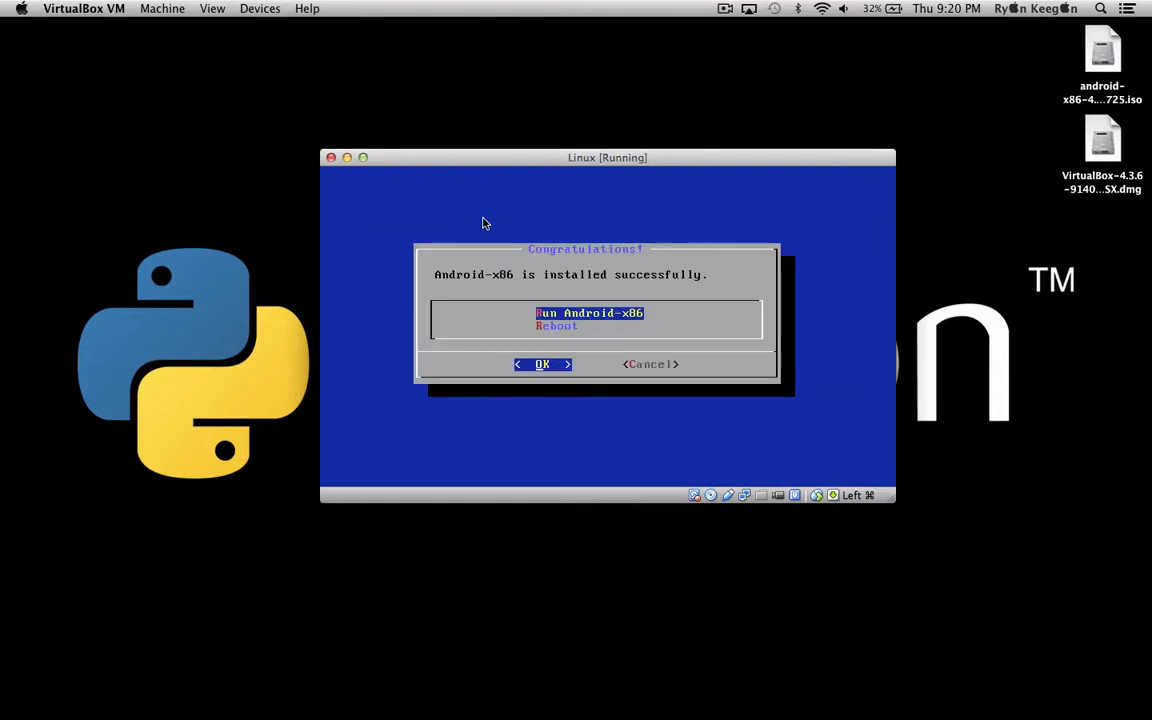
Run Android-x86 and start its welcome setup in English (United States)
key(Return)
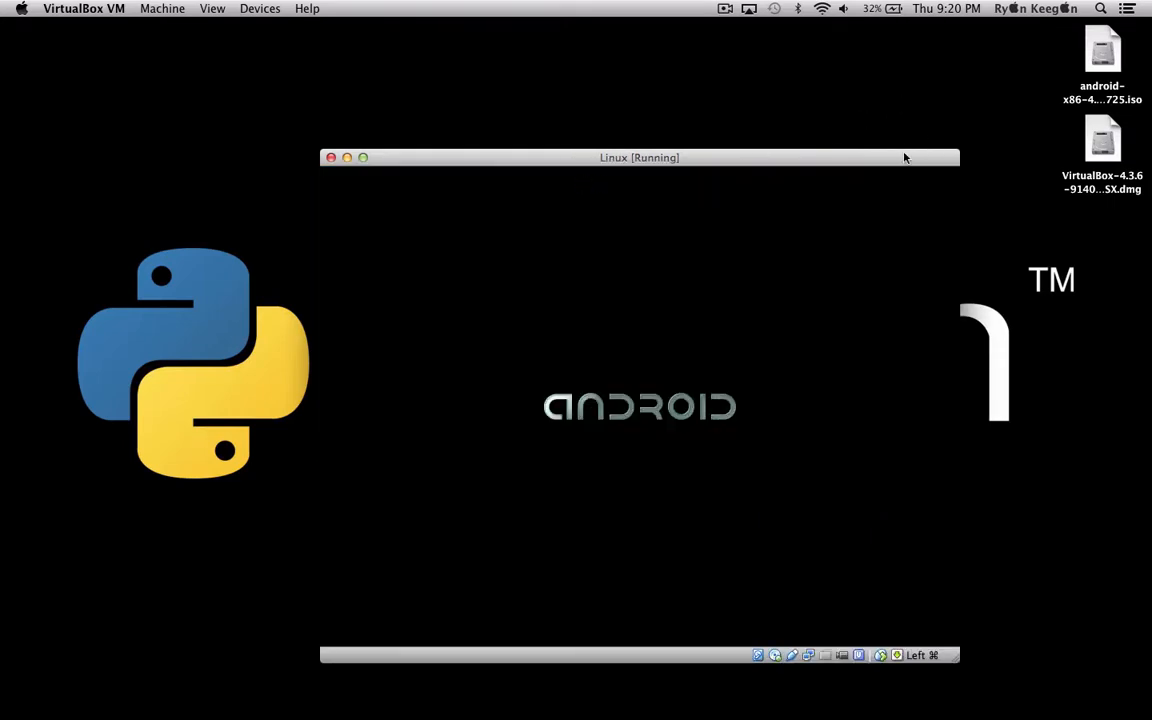
drag(892, 161, 837, 114)
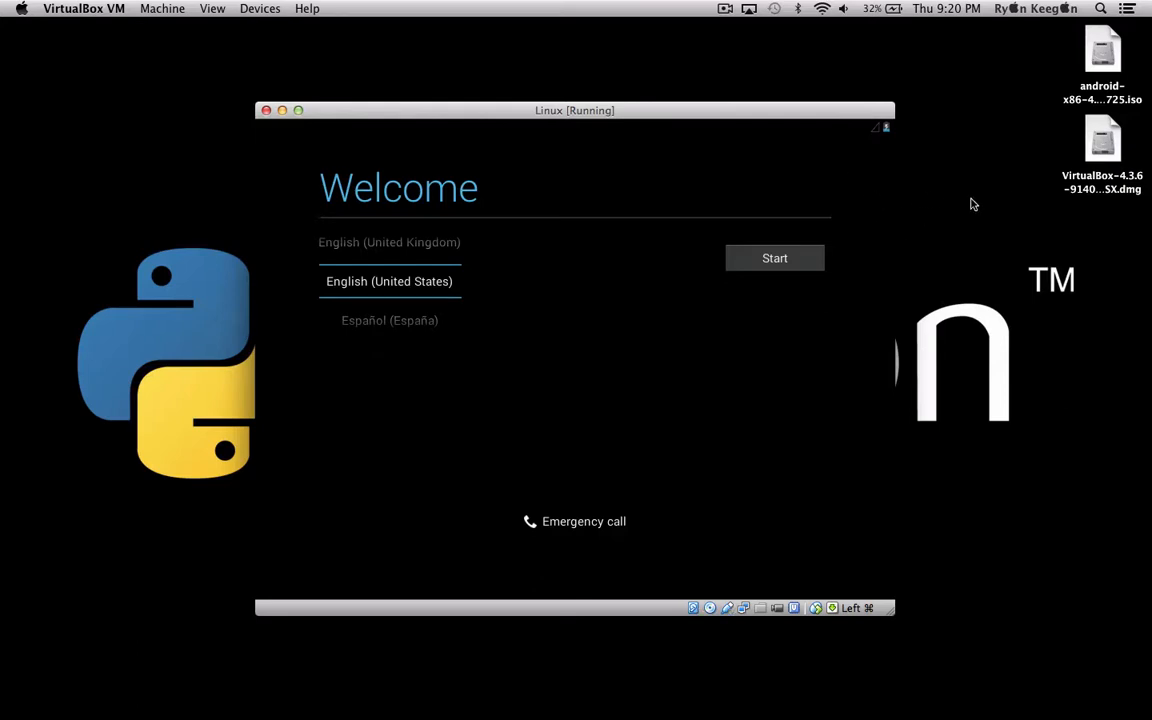
click(778, 257)
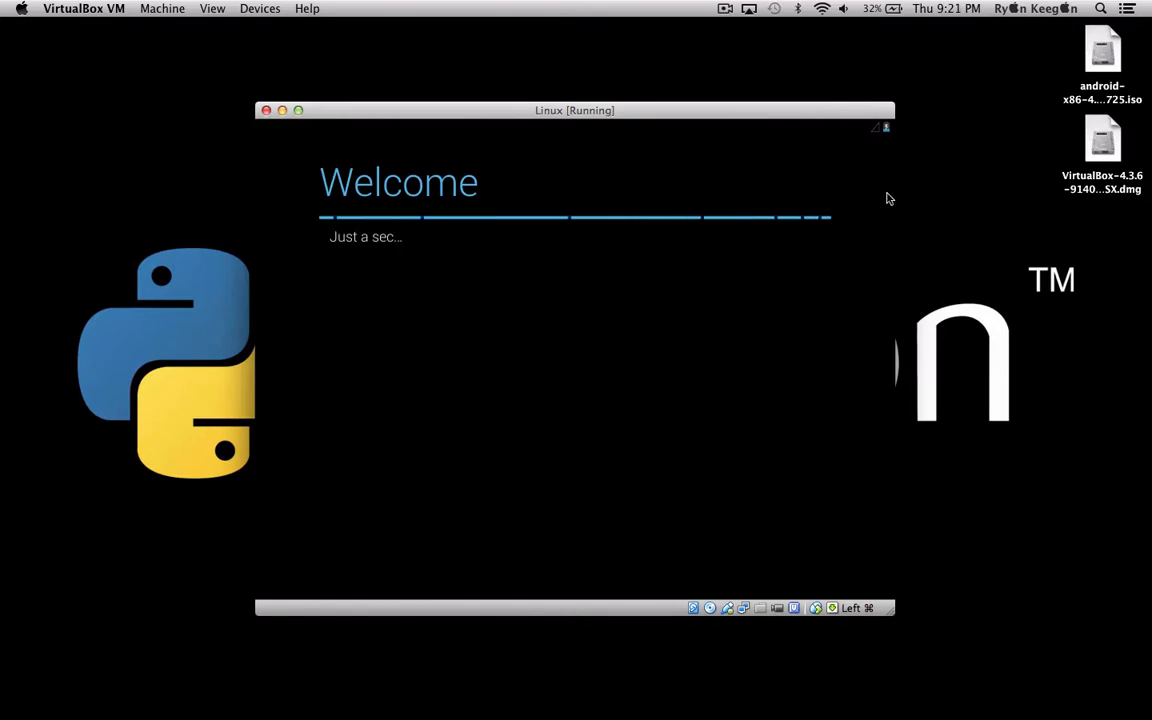
click(975, 193)
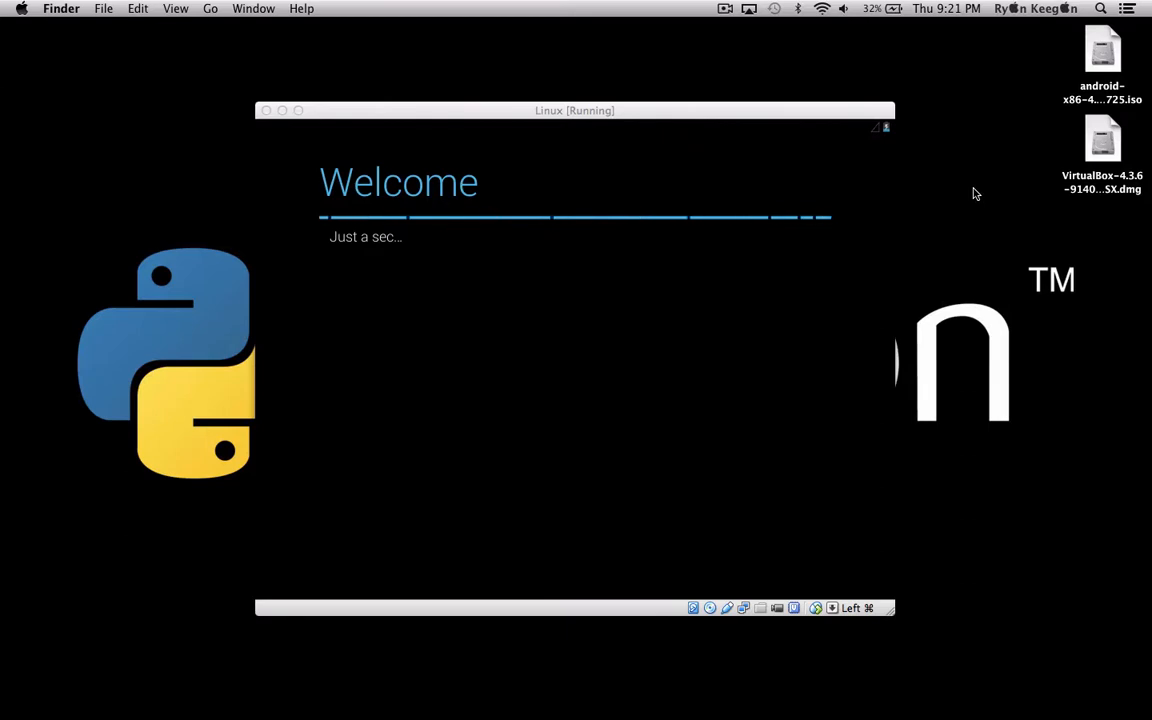
click(879, 116)
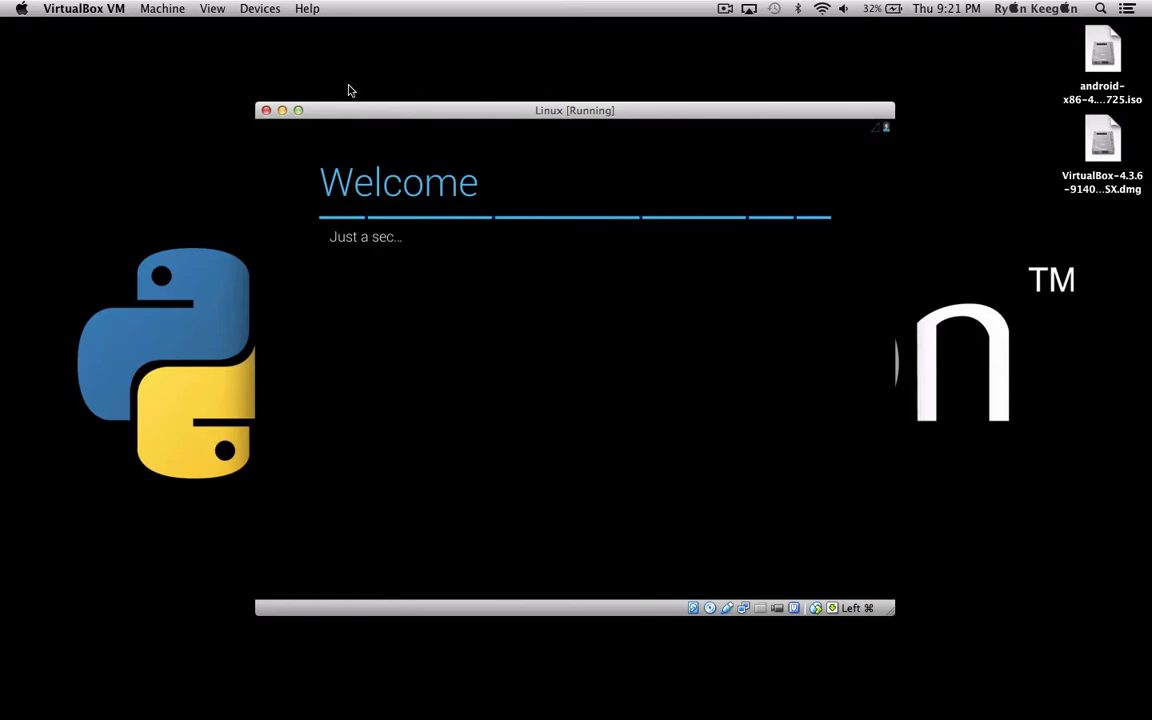
Close the running Linux virtual machine by powering it off
click(266, 110)
click(537, 220)
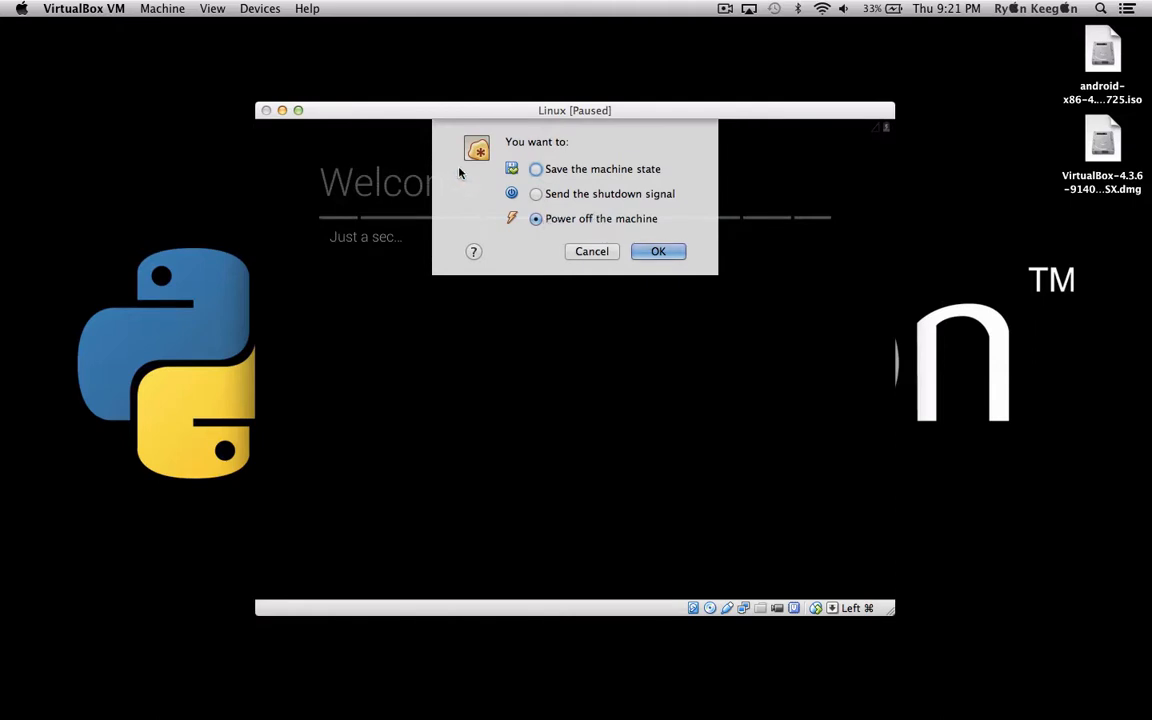
key(Return)
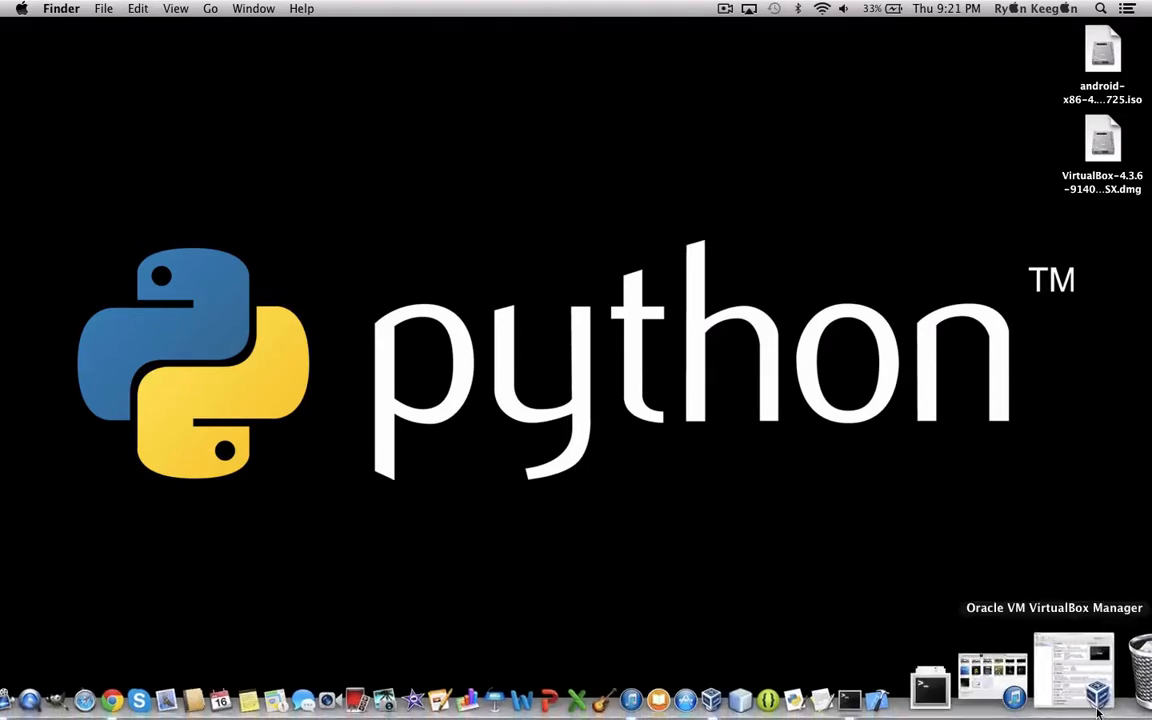
Bring back the VirtualBox Manager and remove the powered-off Linux virtual machine
click(1052, 690)
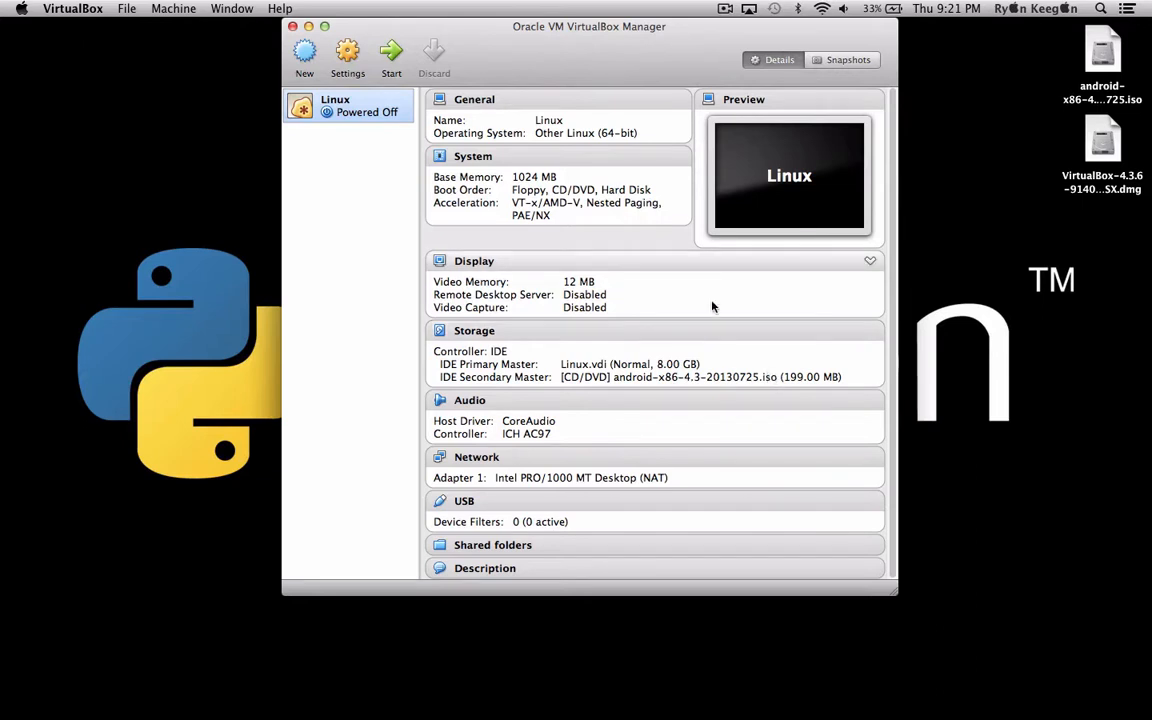
right_click(389, 113)
click(352, 130)
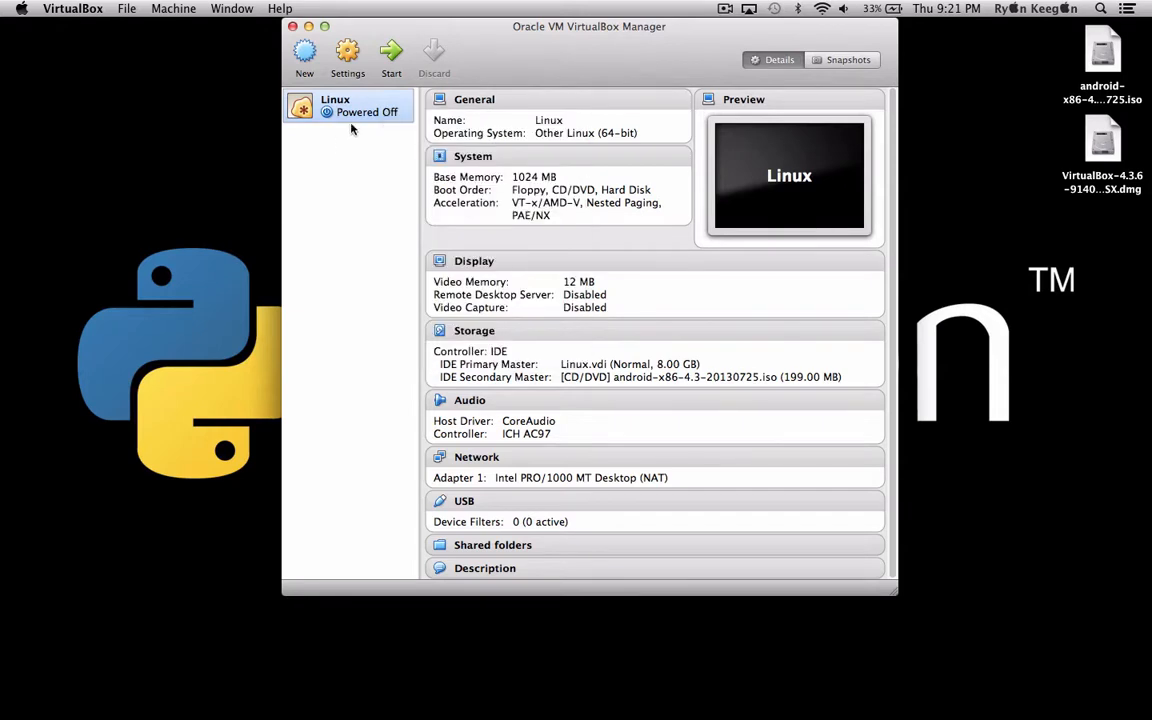
right_click(360, 119)
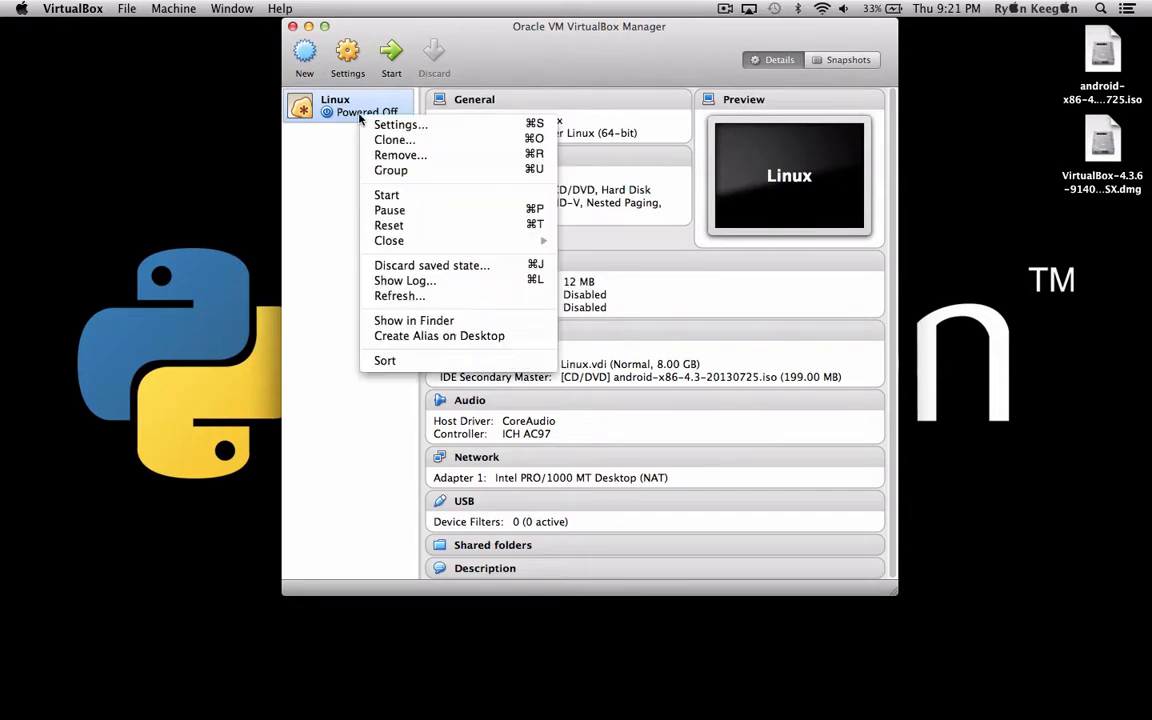
click(310, 92)
right_click(380, 111)
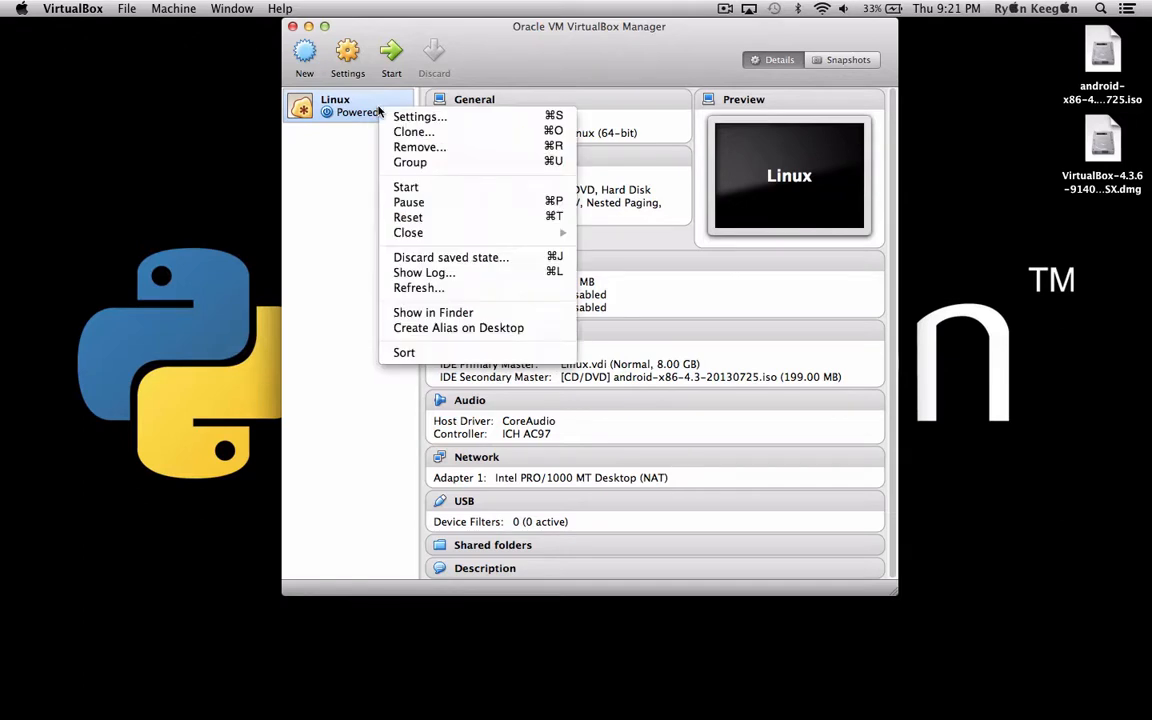
click(445, 152)
click(605, 214)
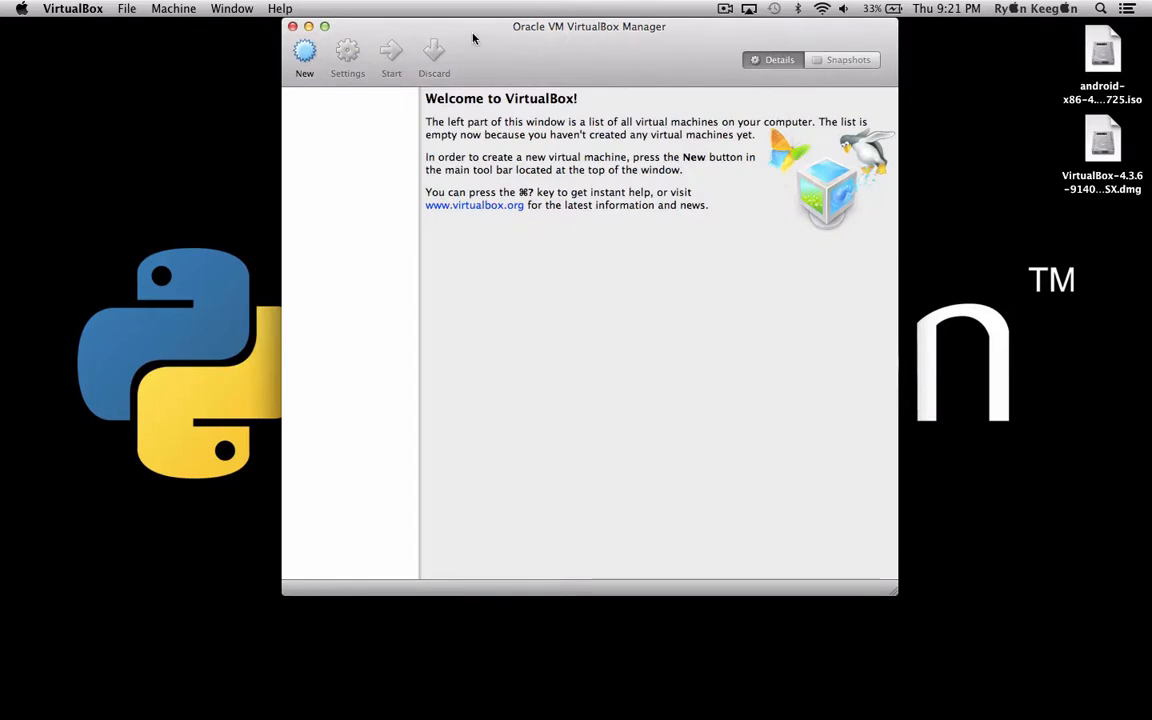
Close the Oracle VM VirtualBox Manager window
click(990, 42)
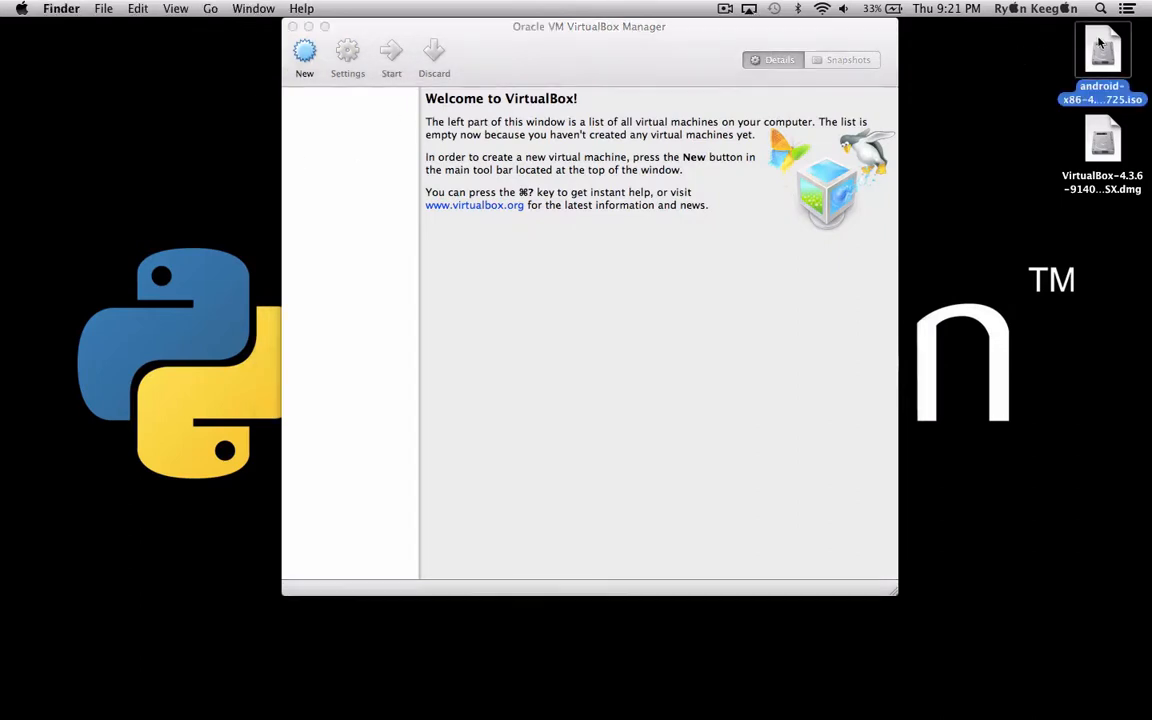
click(636, 96)
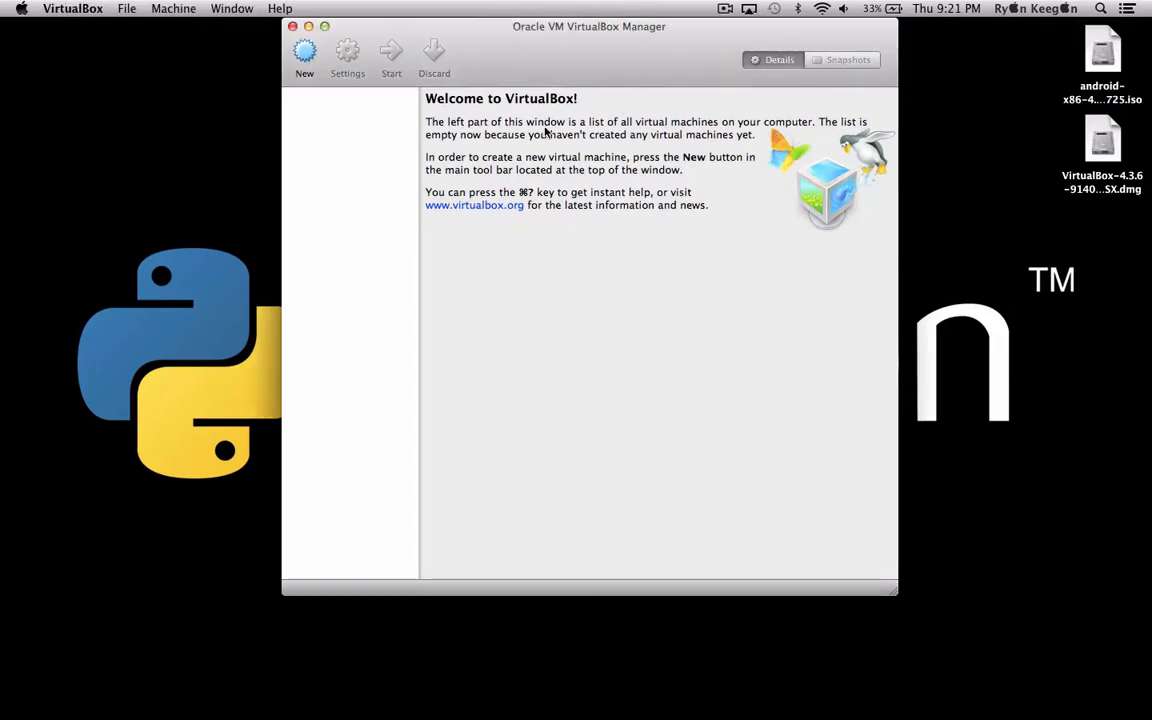
click(293, 28)
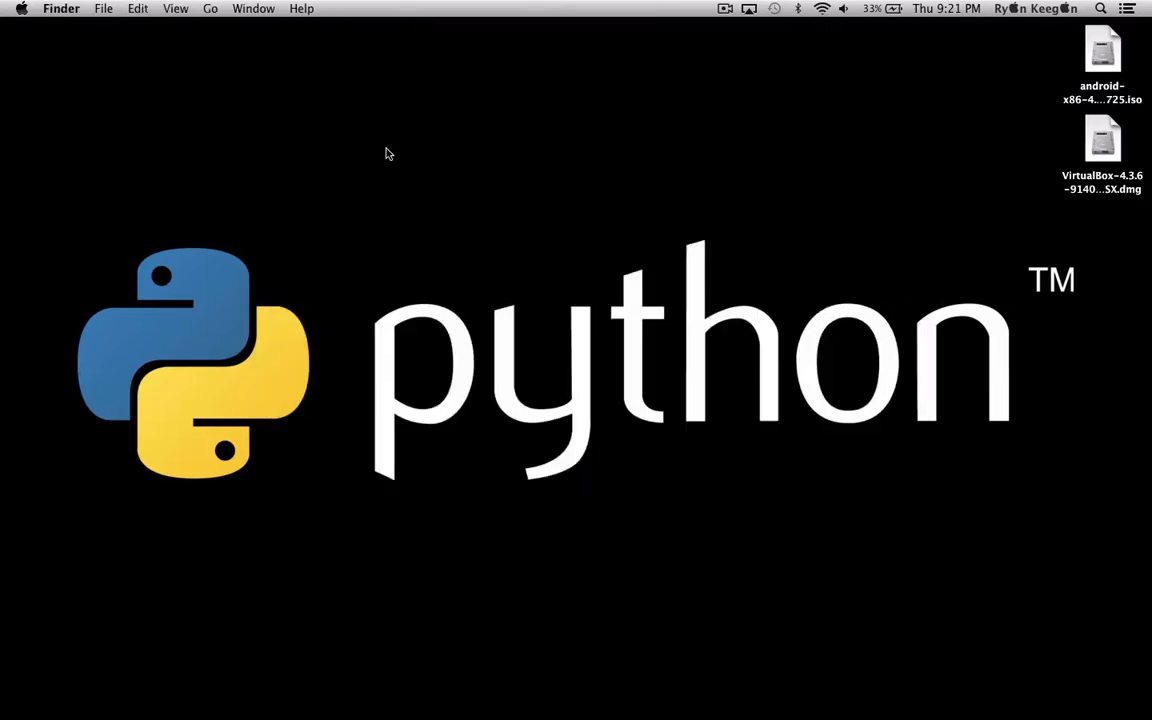
drag(324, 129, 604, 205)
right_click(612, 192)
click(566, 103)
right_click(596, 88)
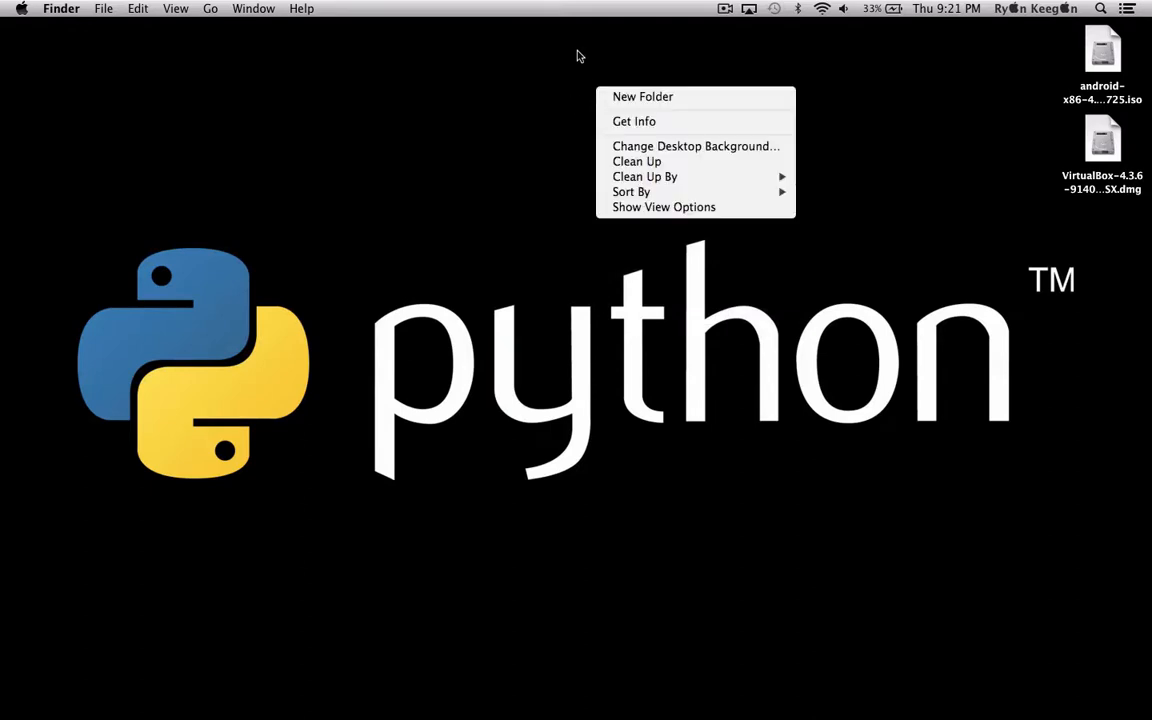